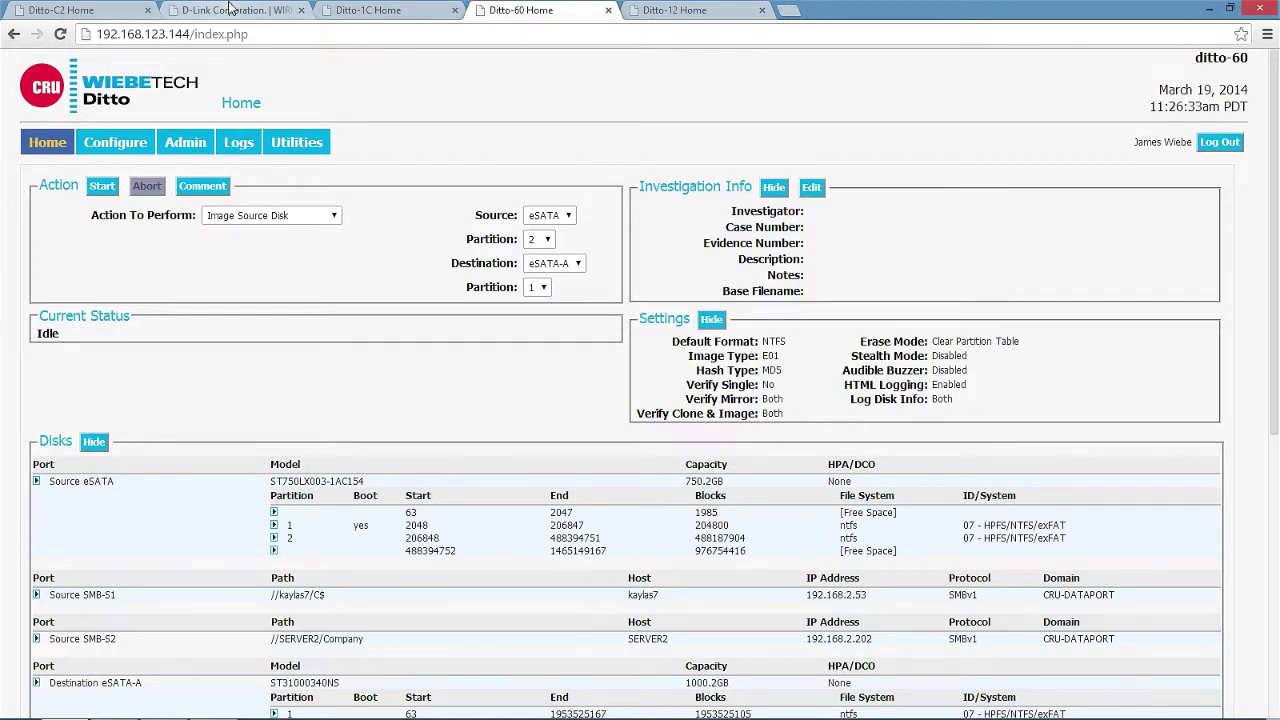
# - Check the camera's live feed, then return to ditto-60 and review its login entry
pyautogui.click(231, 14)
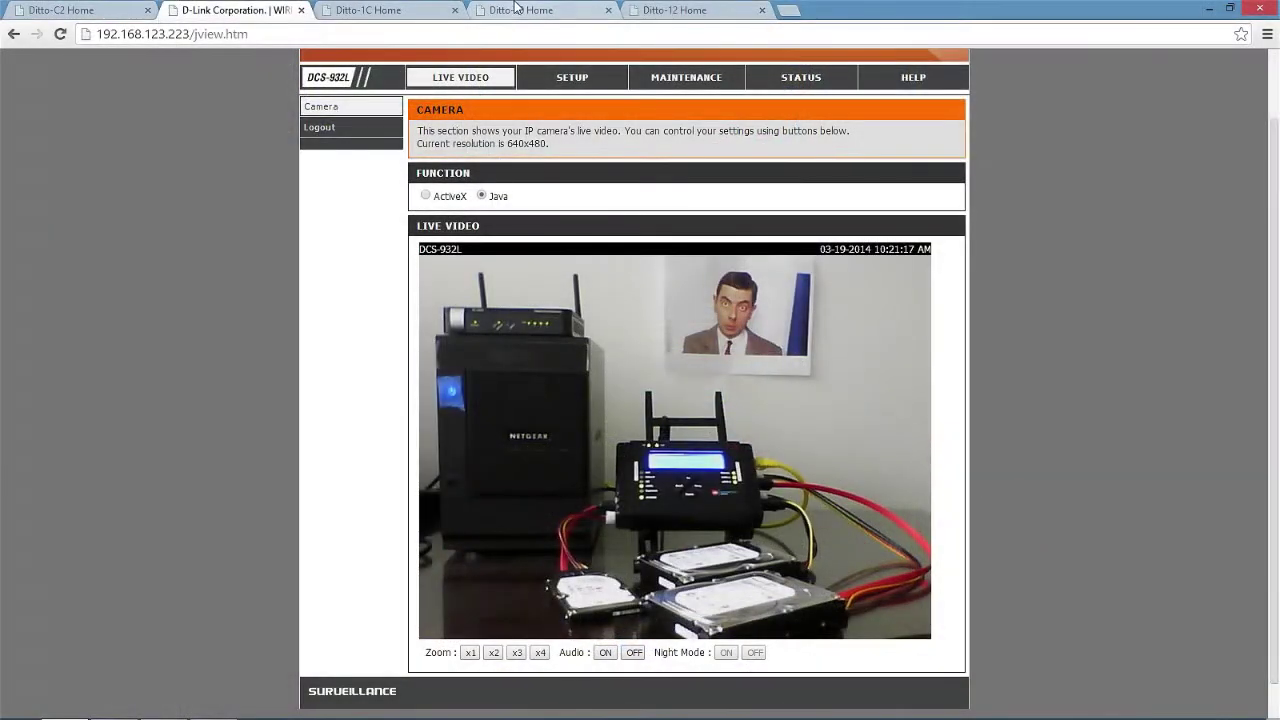
pyautogui.click(520, 12)
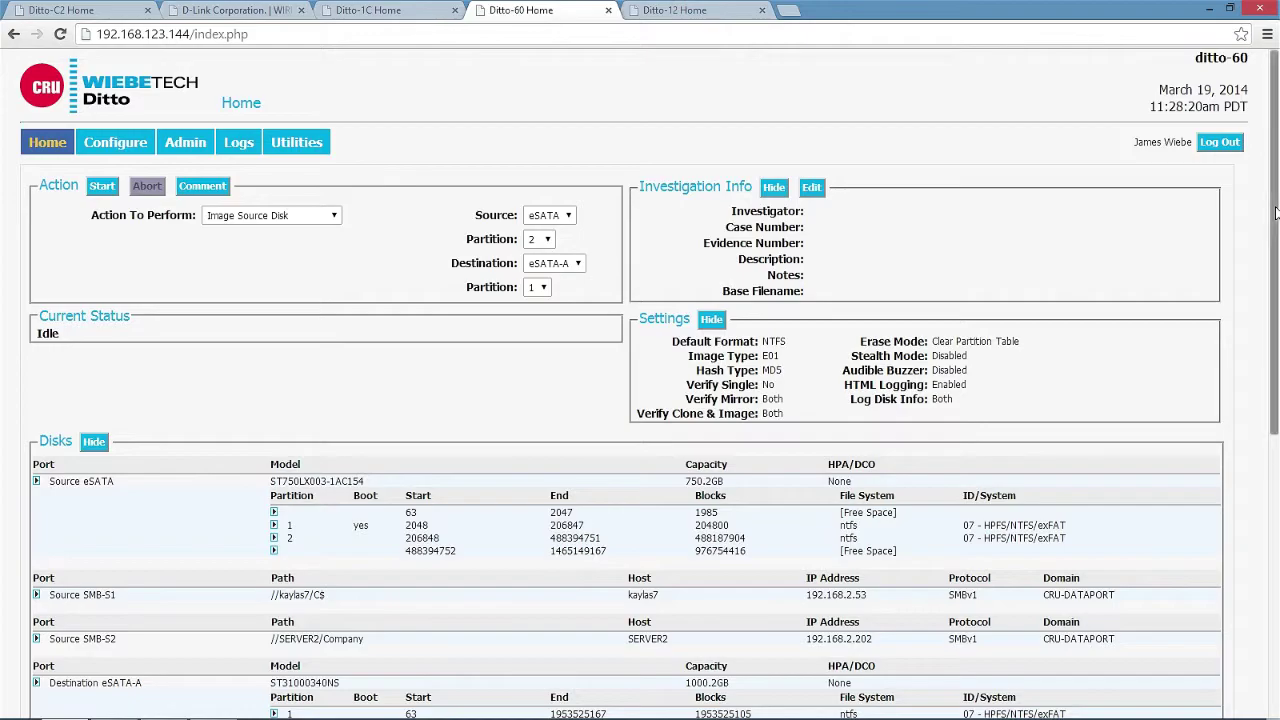
pyautogui.scroll(-5, 1238, 541)
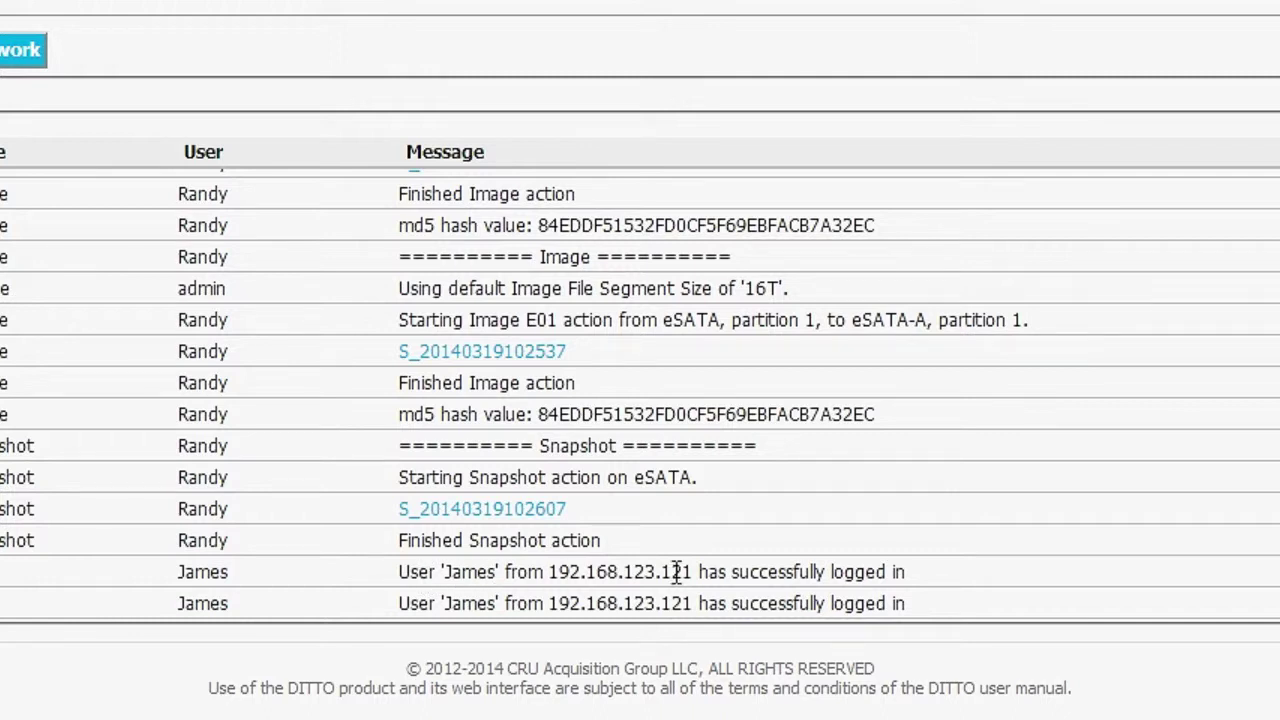
pyautogui.moveTo(438, 570); pyautogui.dragTo(497, 572)
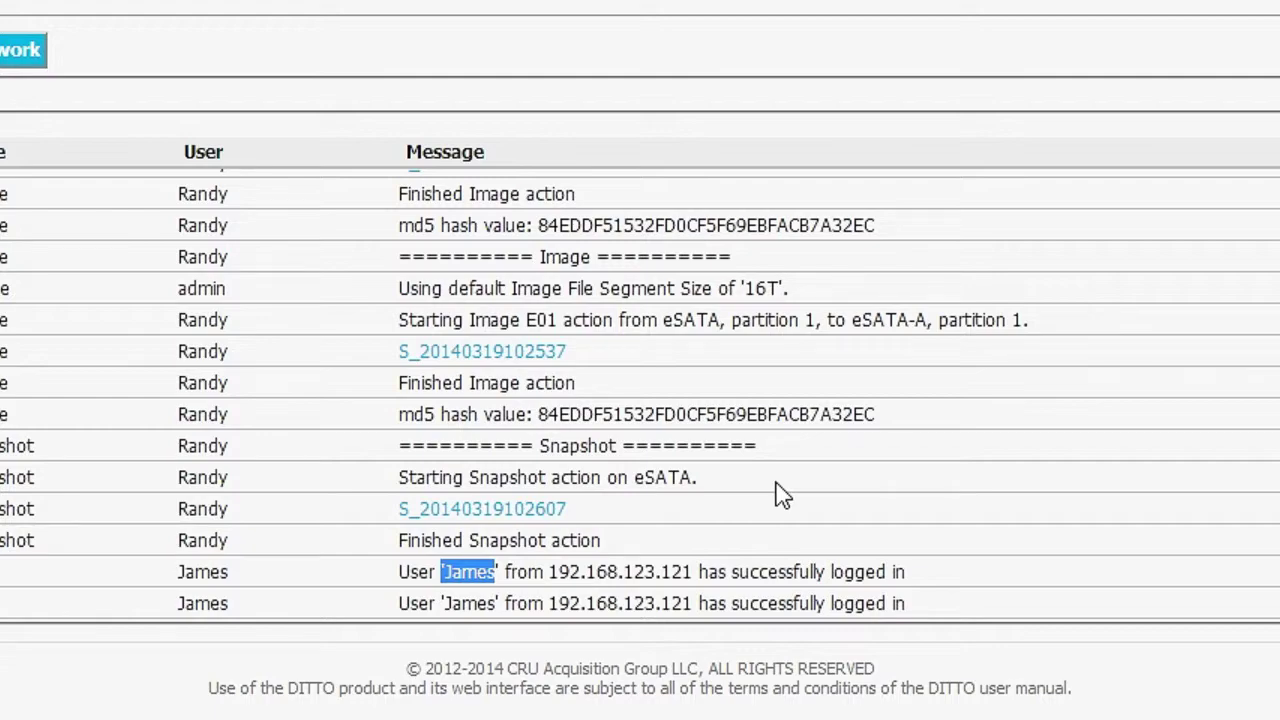
# - Start ditto-60's Image Source Disk action and dismiss the ABORTED notice once it stops
pyautogui.scroll(10, 780, 450)
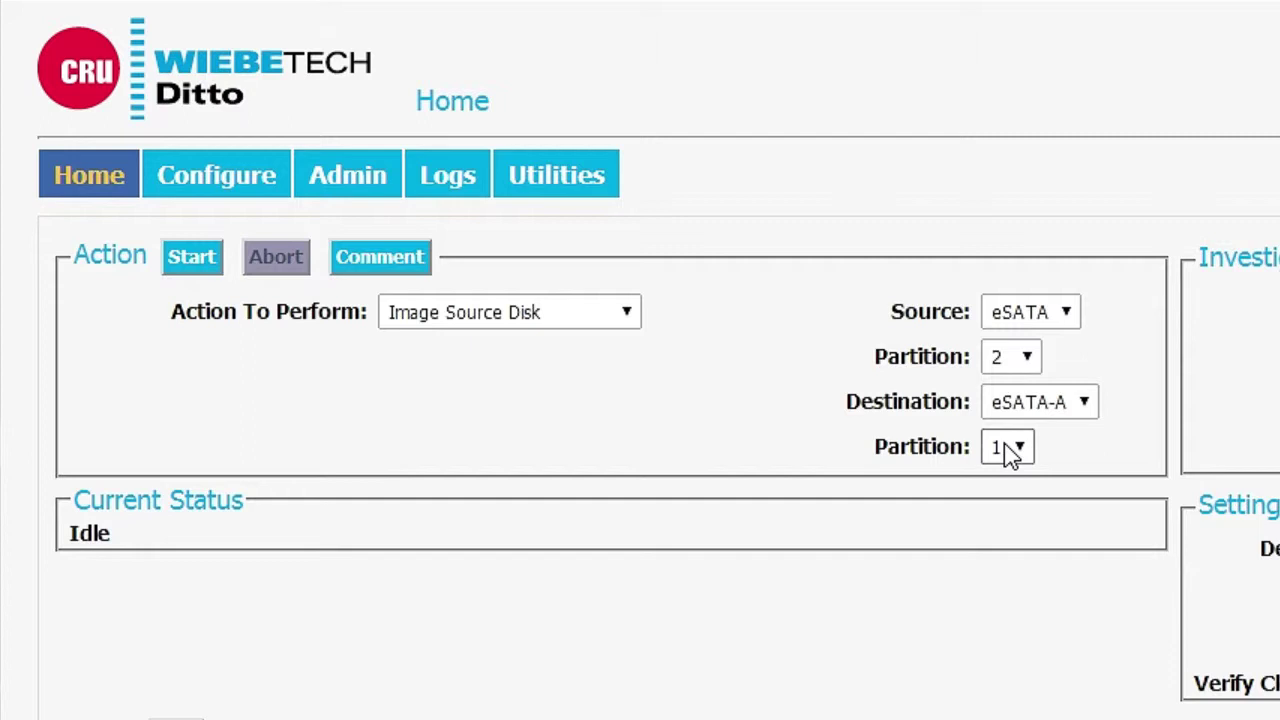
pyautogui.click(201, 264)
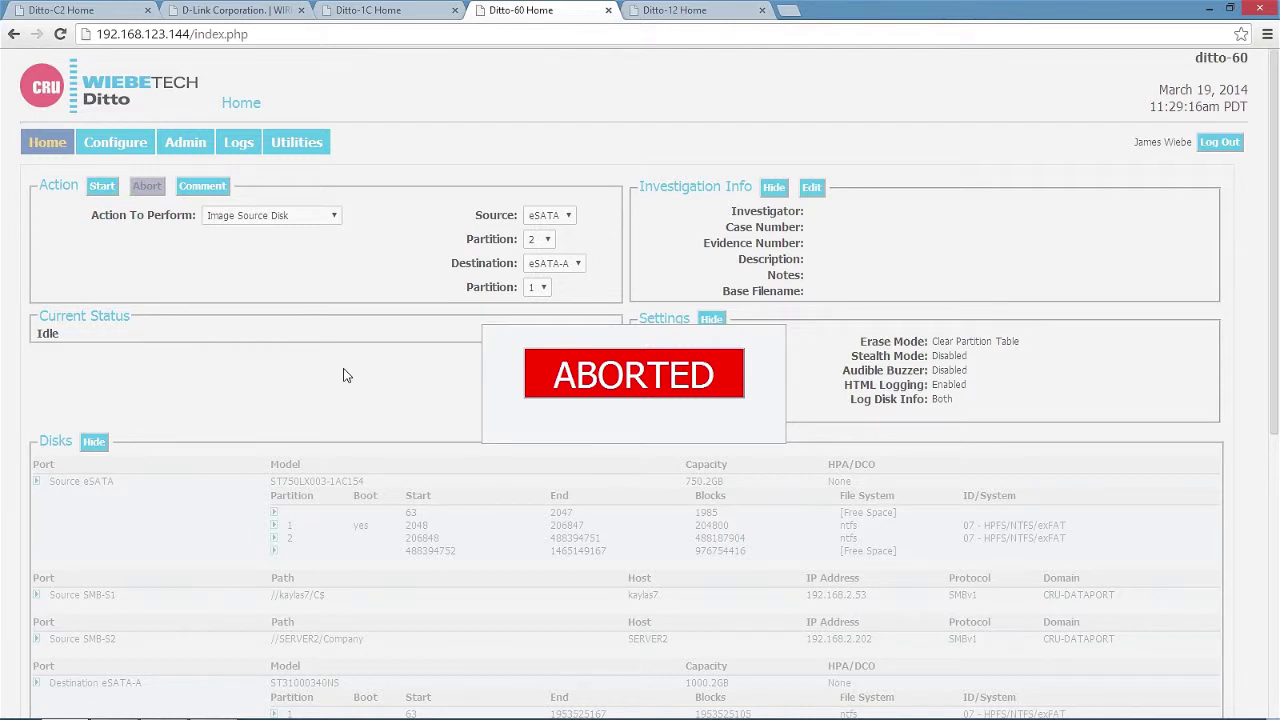
pyautogui.click(643, 378)
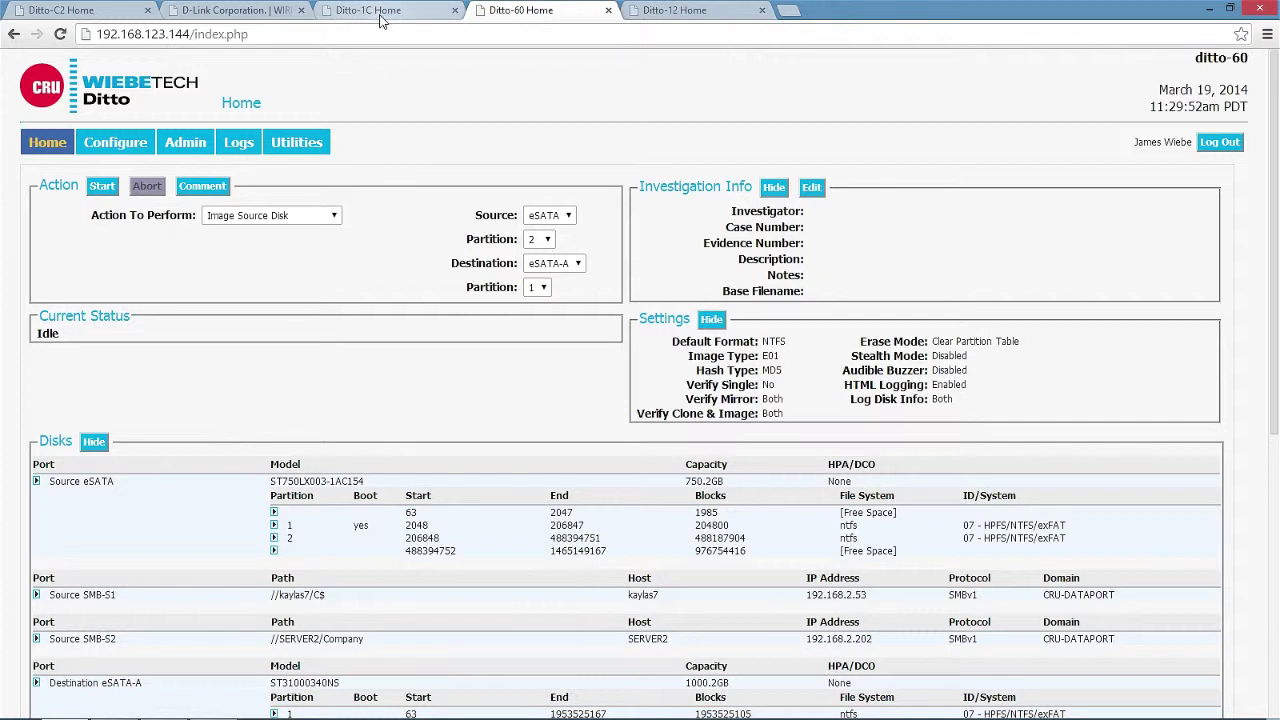
# - On the Ditto-C2 home page, abort the running Clone Source Disk action
pyautogui.click(84, 12)
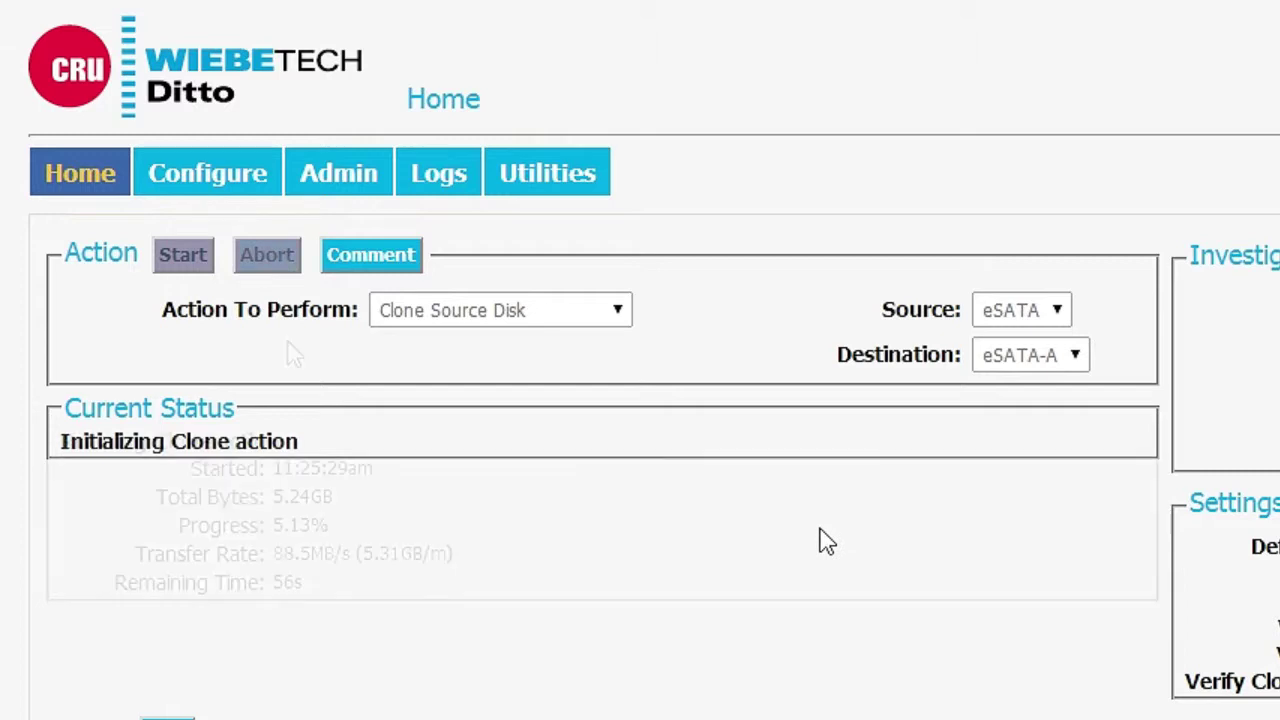
pyautogui.click(281, 264)
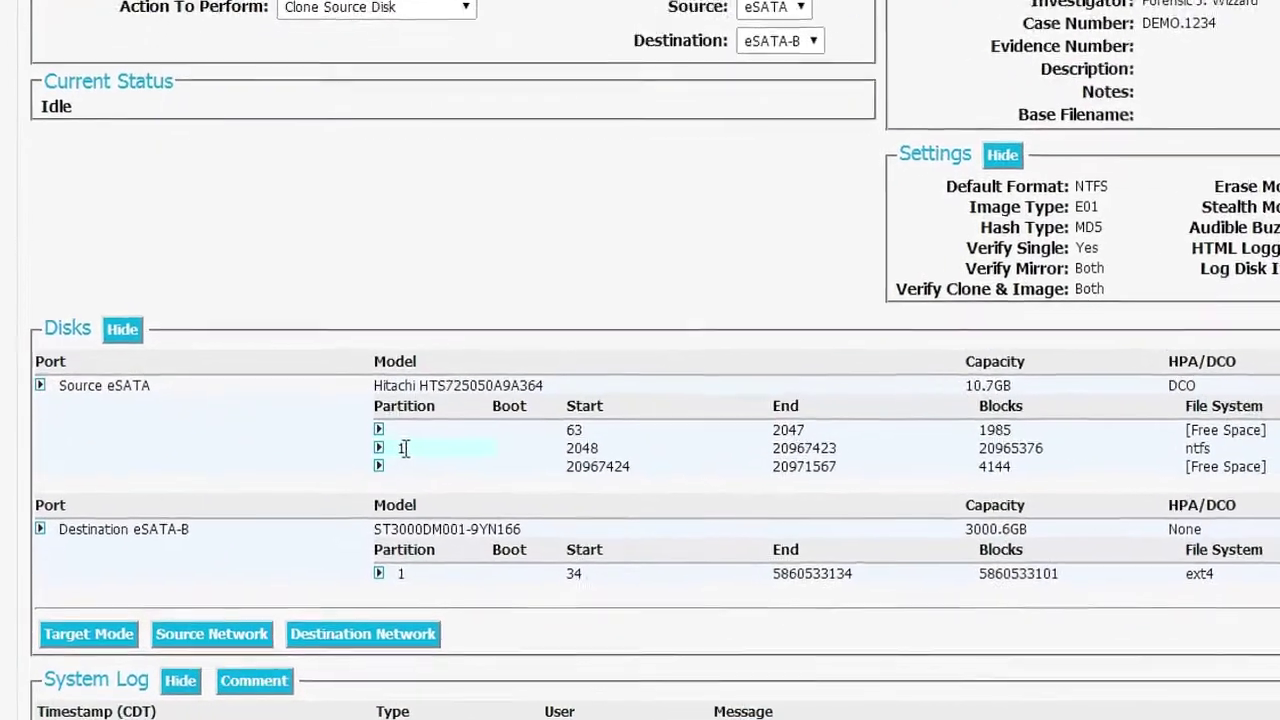
# - Browse source partition 1 into eSATA_partition1 > Test Files and preview pic.jpg
pyautogui.click(291, 526)
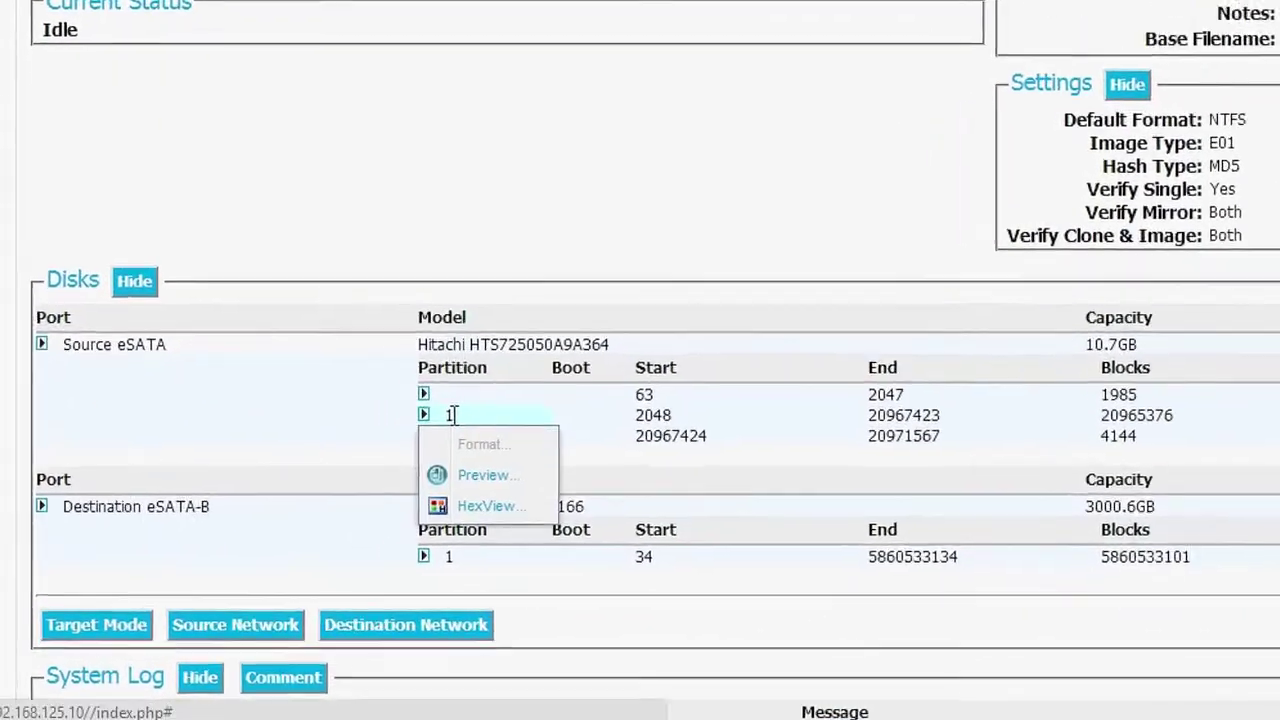
pyautogui.click(485, 475)
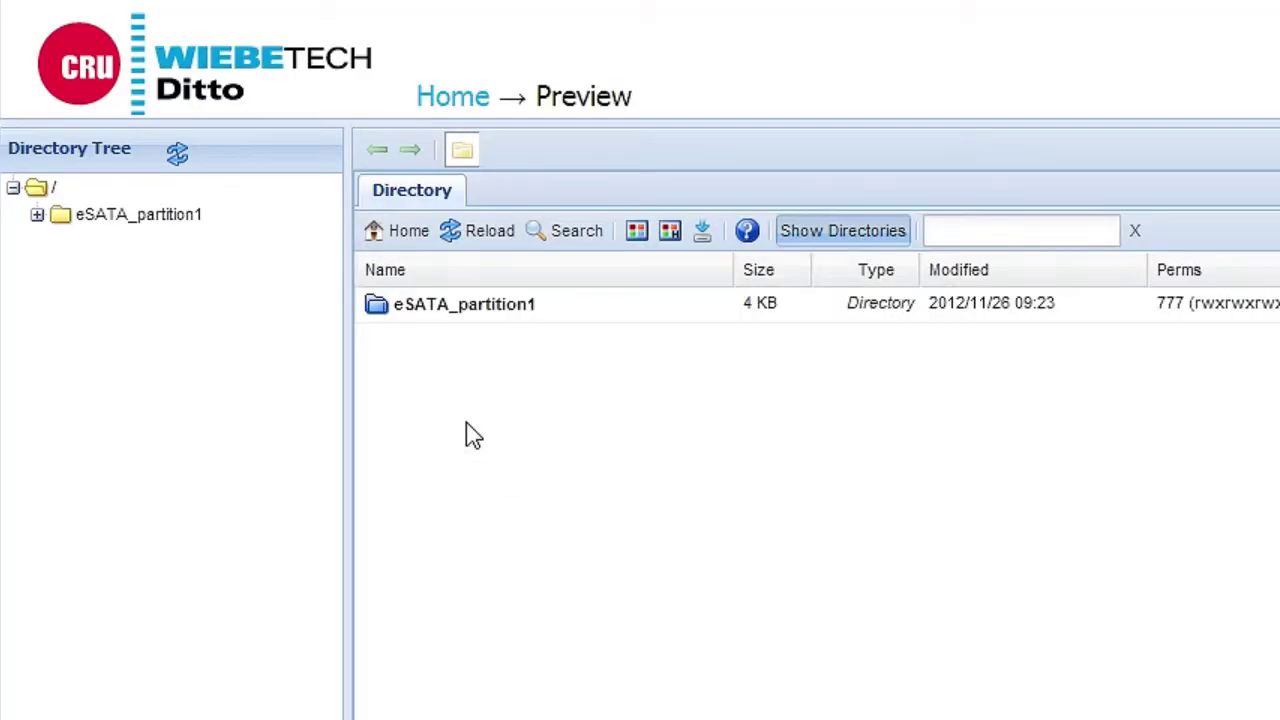
pyautogui.click(467, 318)
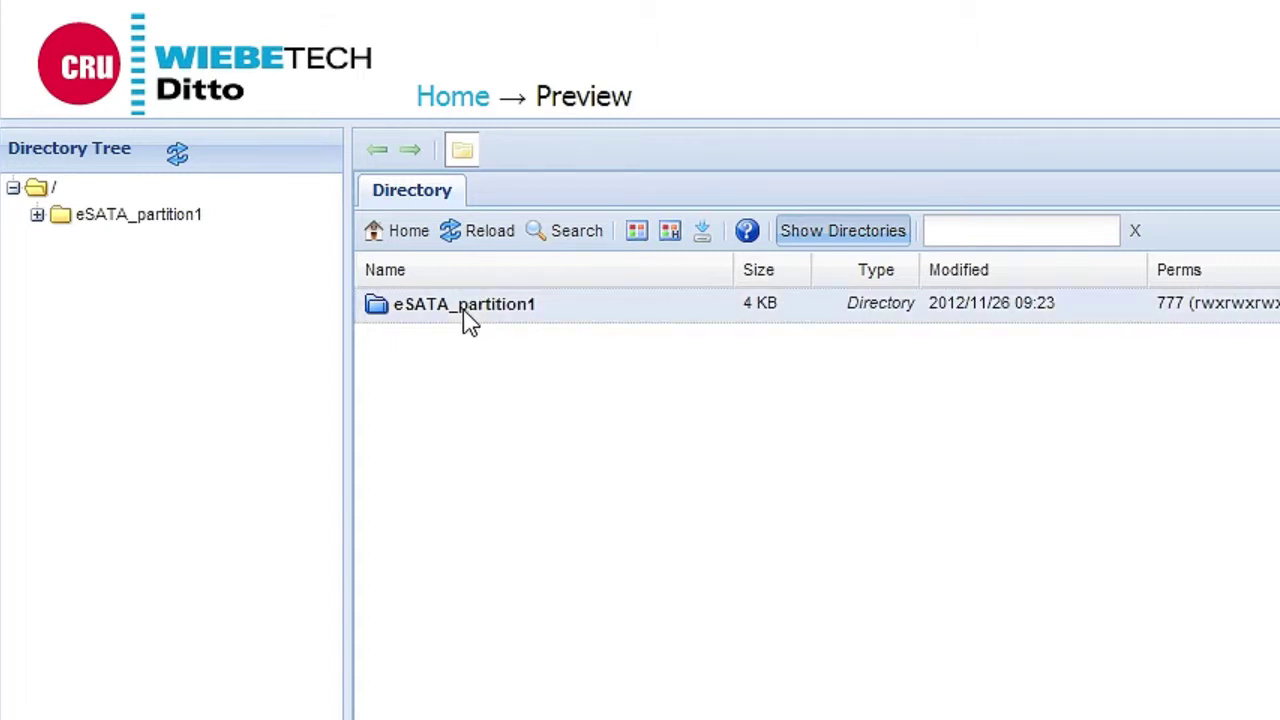
pyautogui.doubleClick(470, 318)
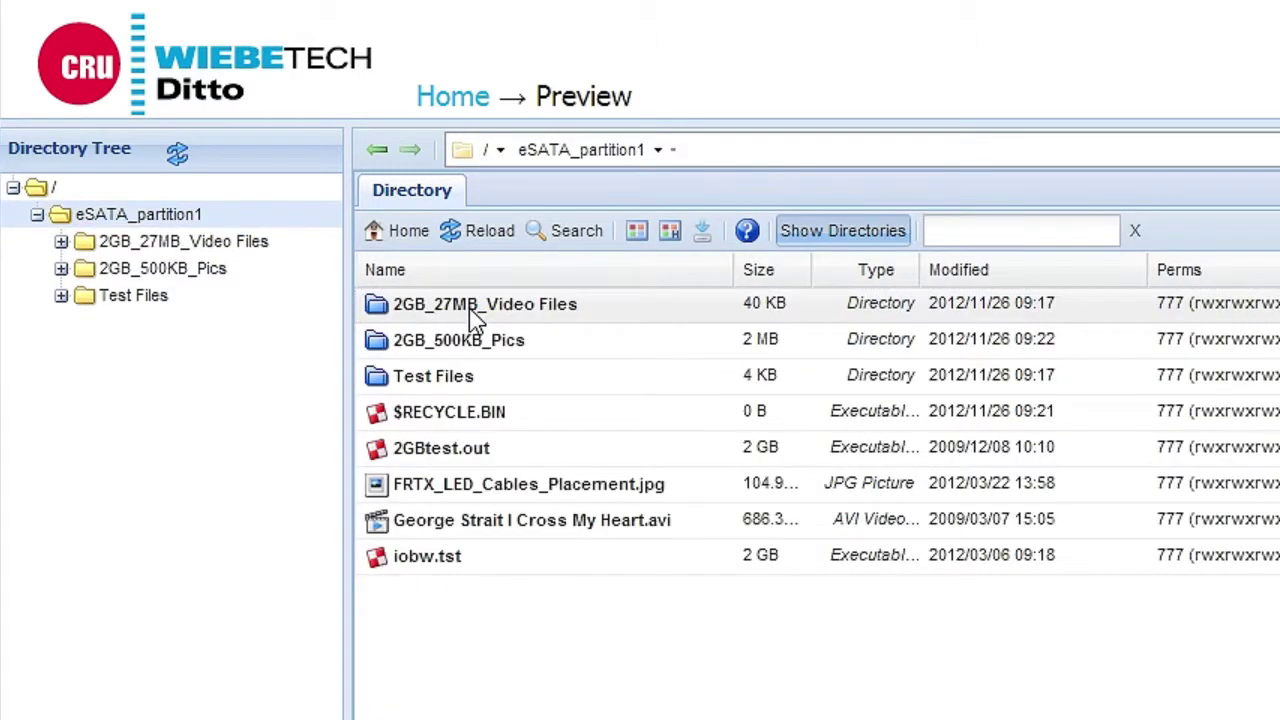
pyautogui.doubleClick(437, 387)
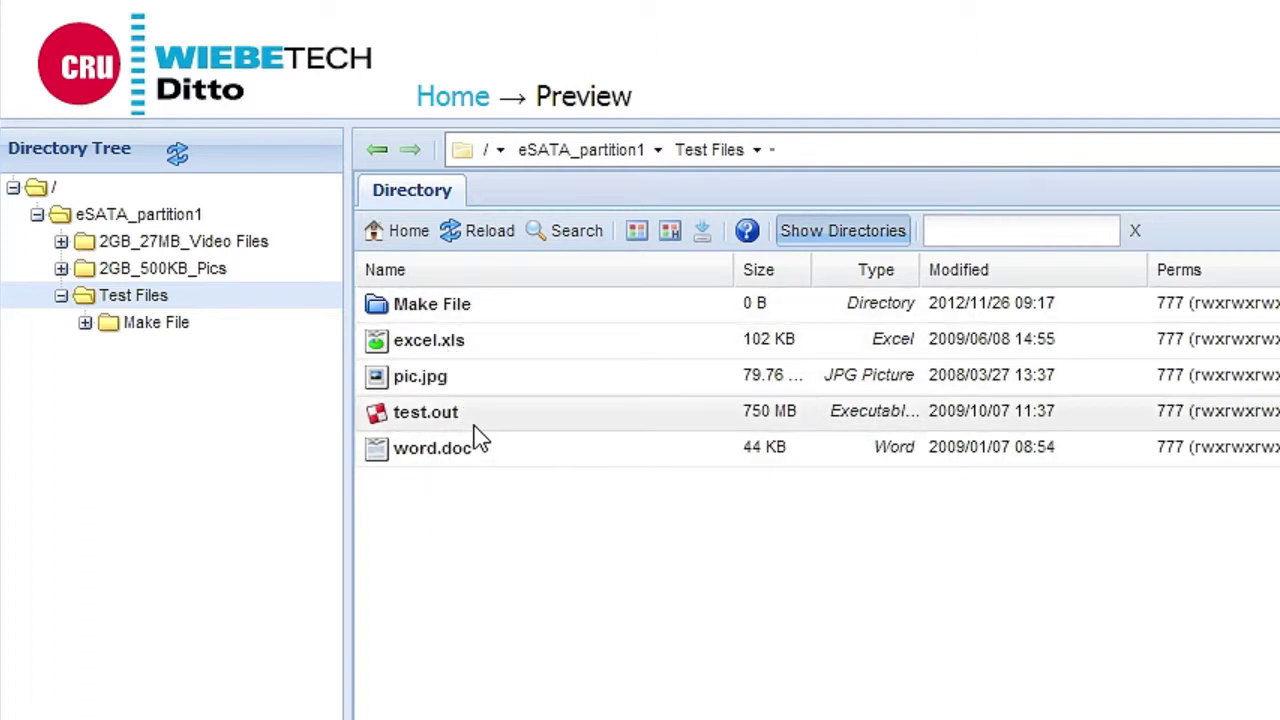
pyautogui.doubleClick(425, 385)
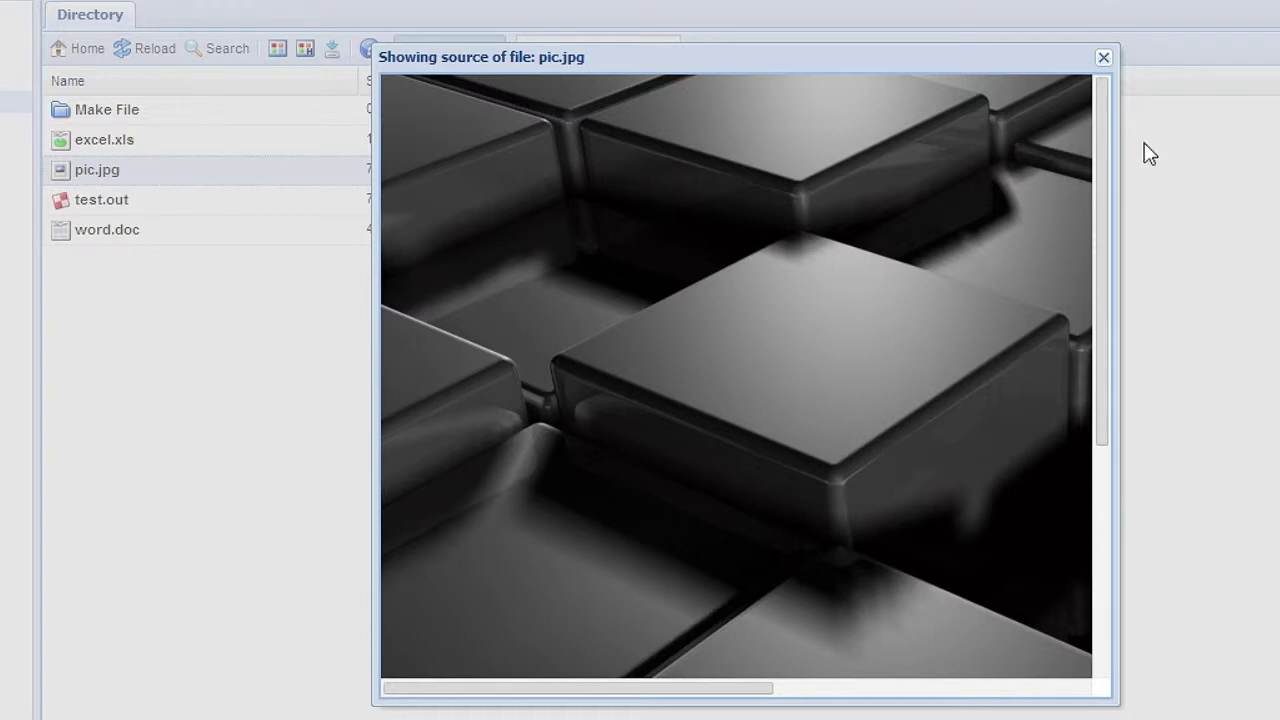
# - Download pic.jpg to the Desktop under the name 'evidence photo wichita'
pyautogui.click(1104, 57)
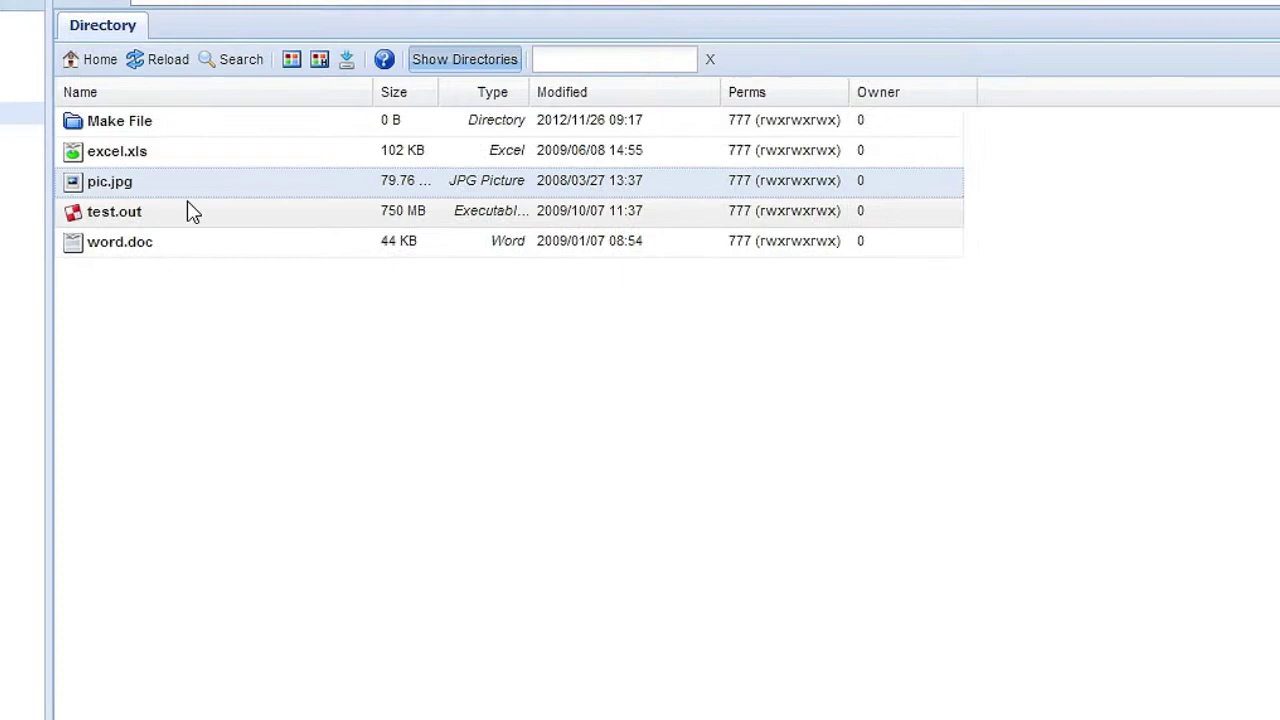
pyautogui.rightClick(199, 282)
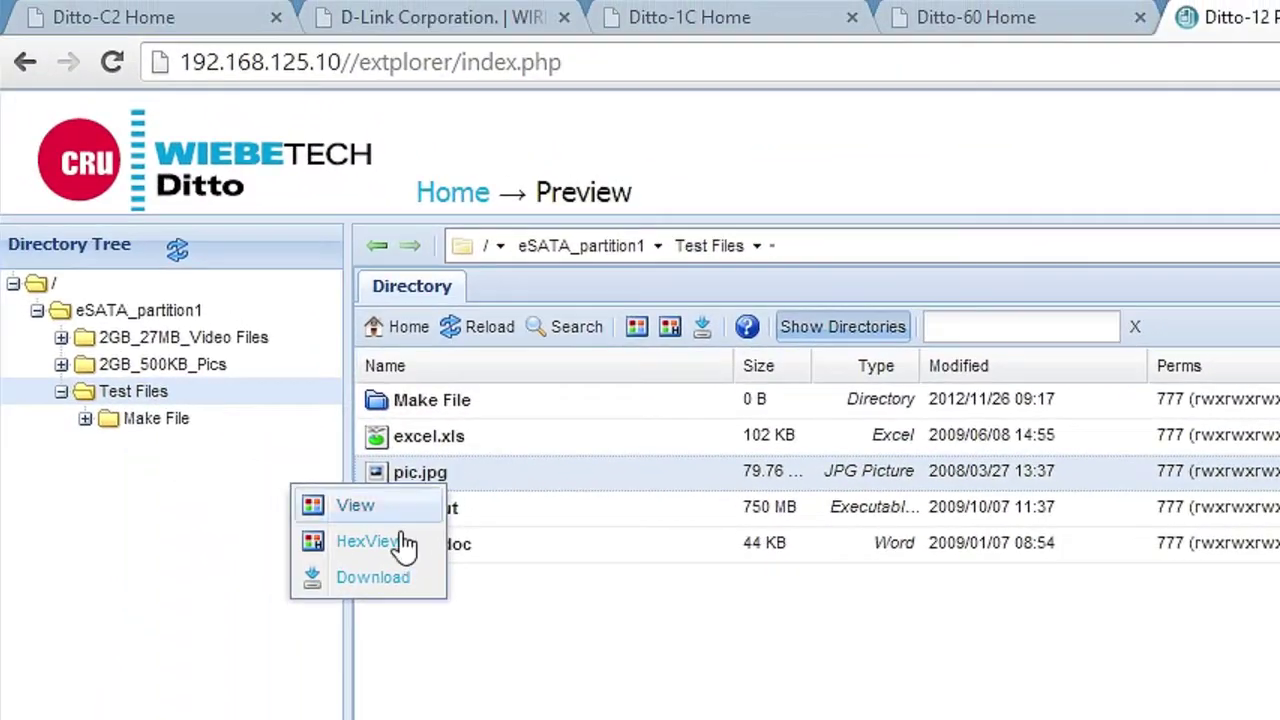
pyautogui.click(196, 331)
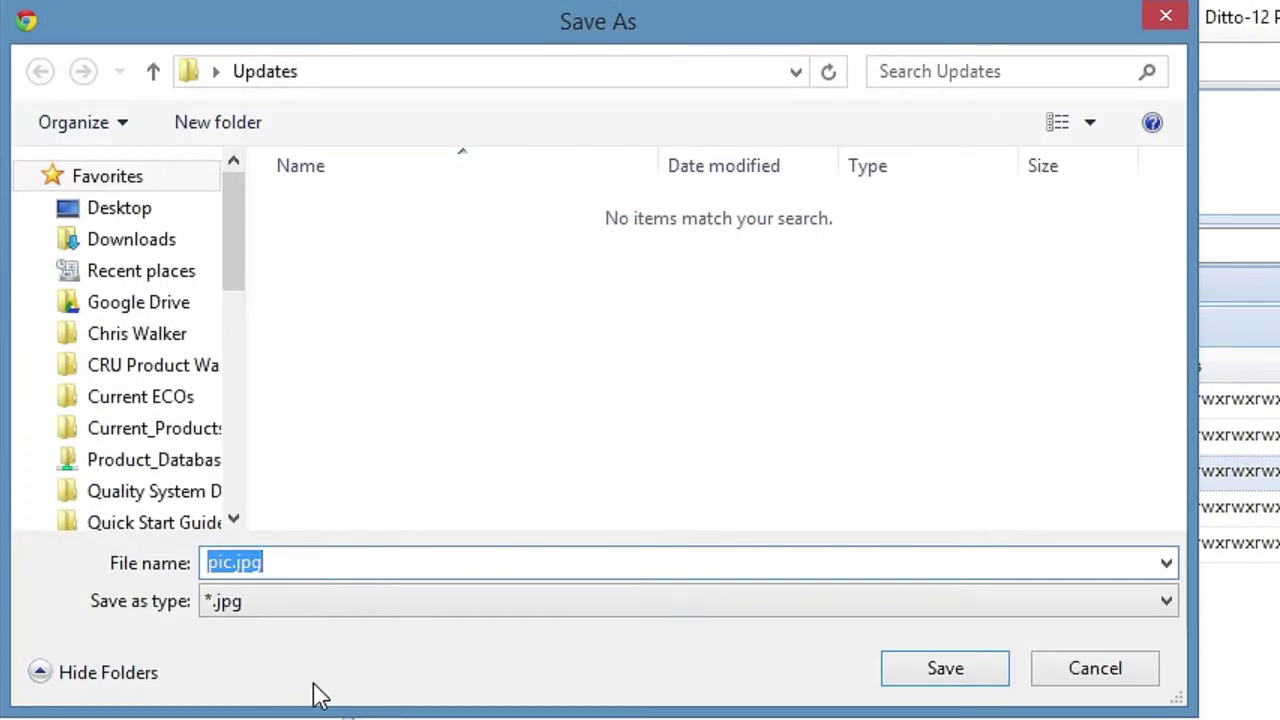
pyautogui.click(131, 207)
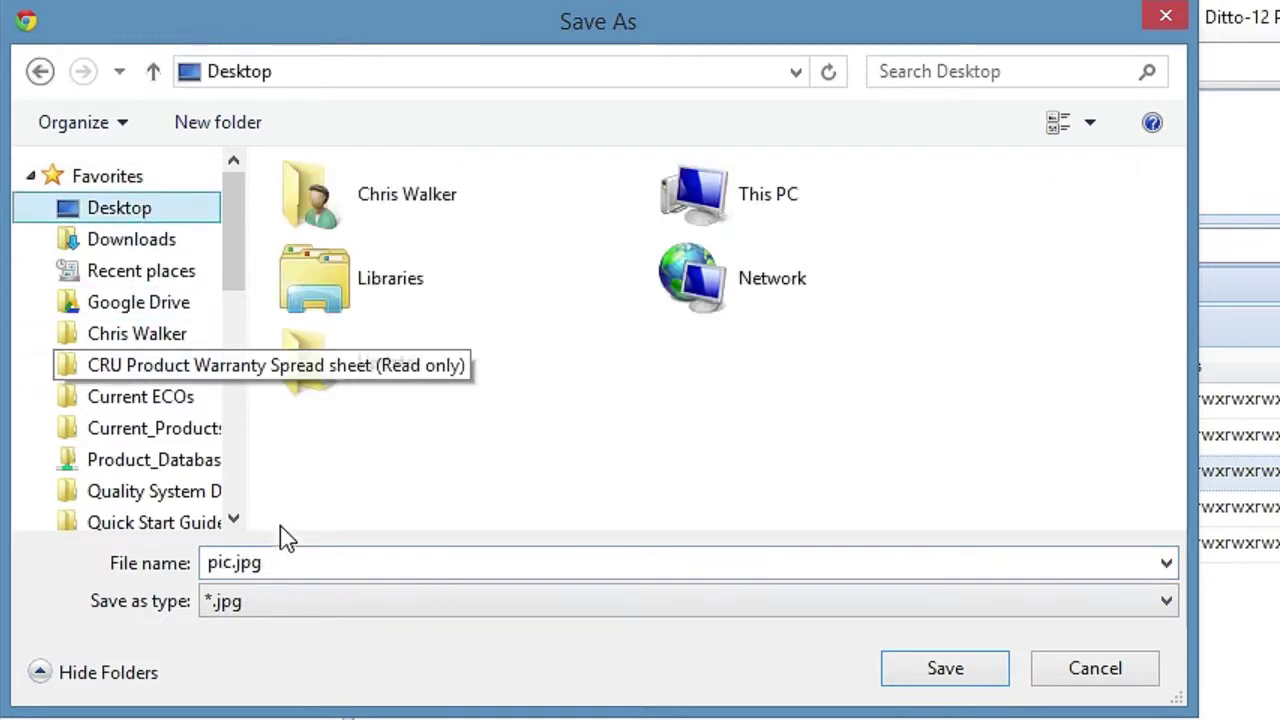
pyautogui.hotkey('alt', 'n')
pyautogui.write('e')
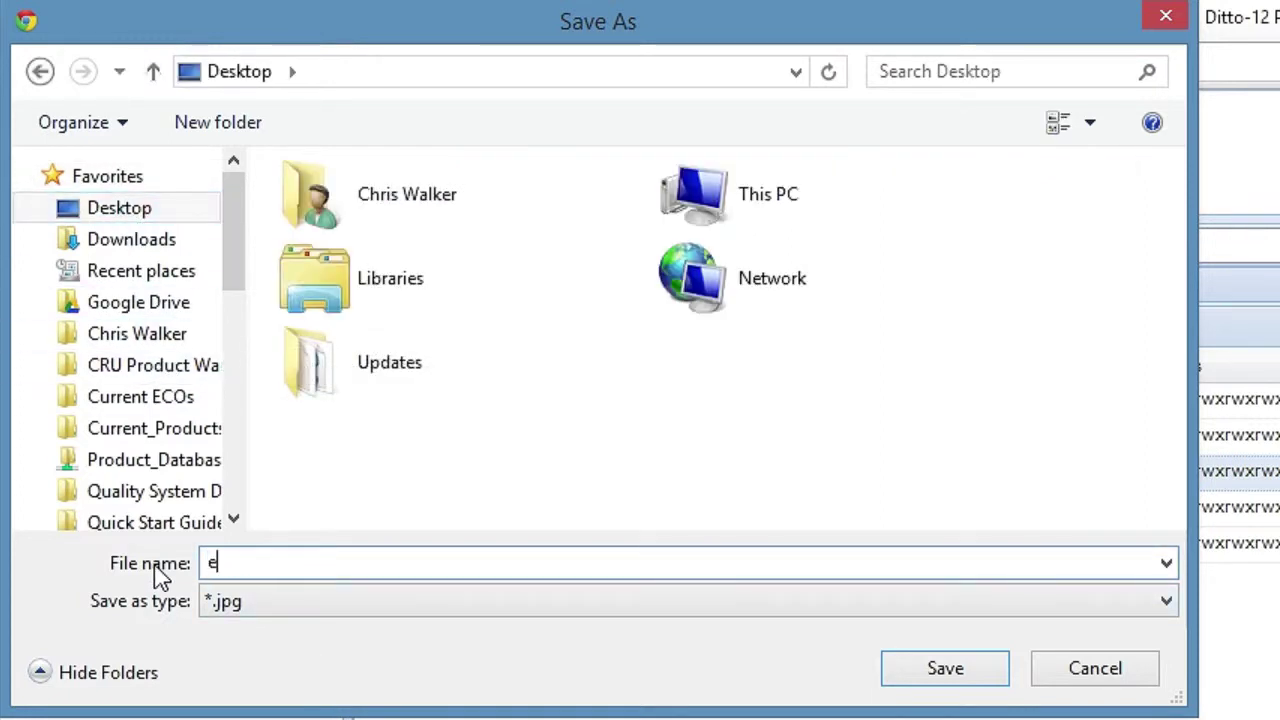
pyautogui.write('vidence photo ')
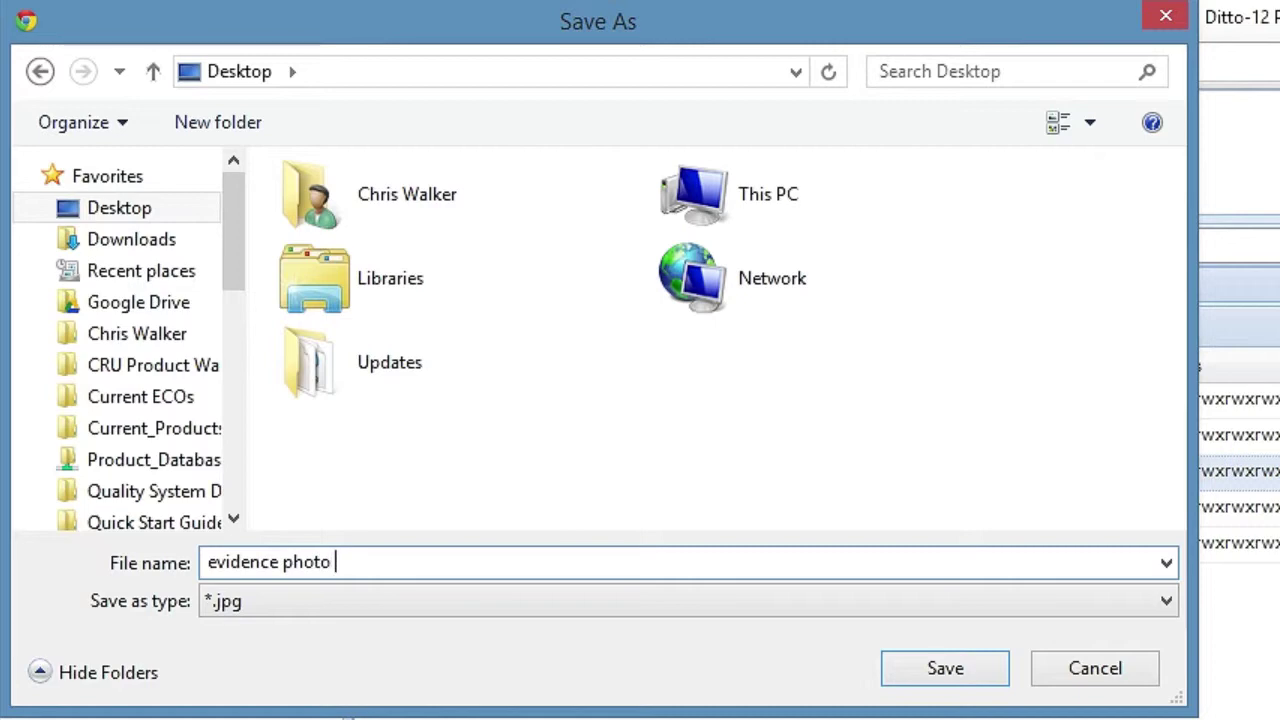
pyautogui.write('wichita')
pyautogui.click(948, 674)
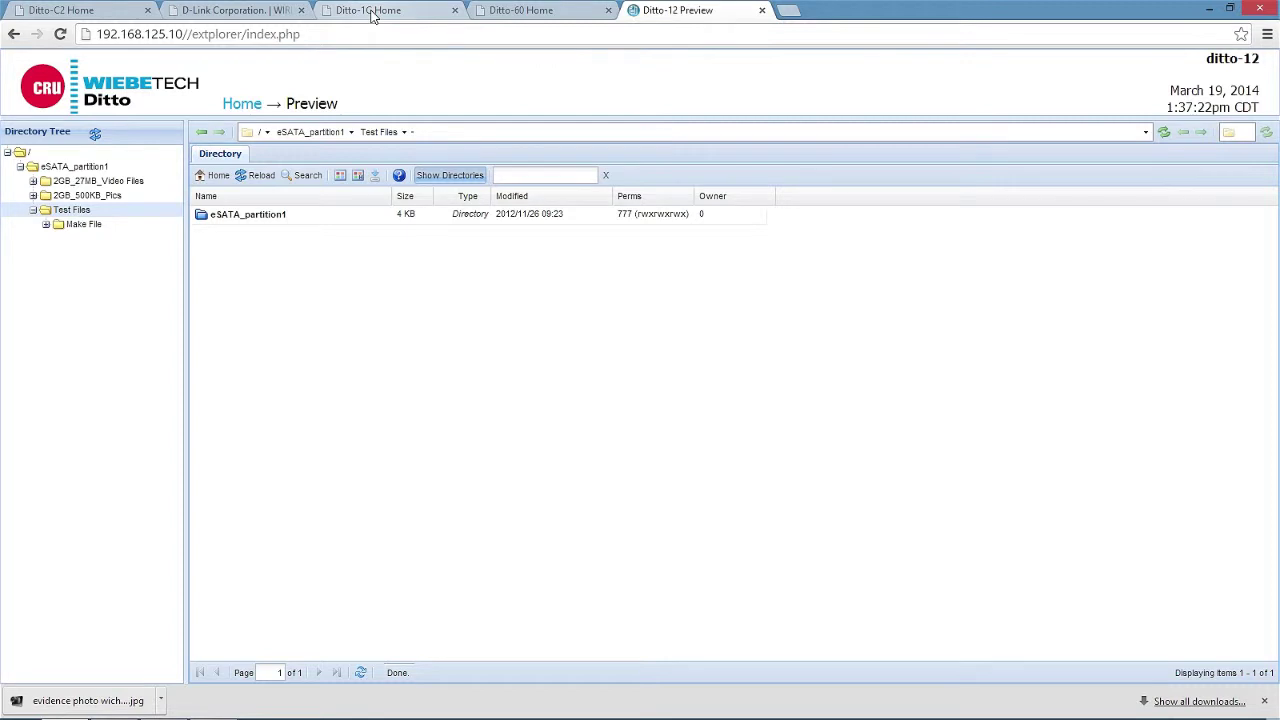
# - Compare ditto-1C's home page with the camera's live view of the unit
pyautogui.click(370, 12)
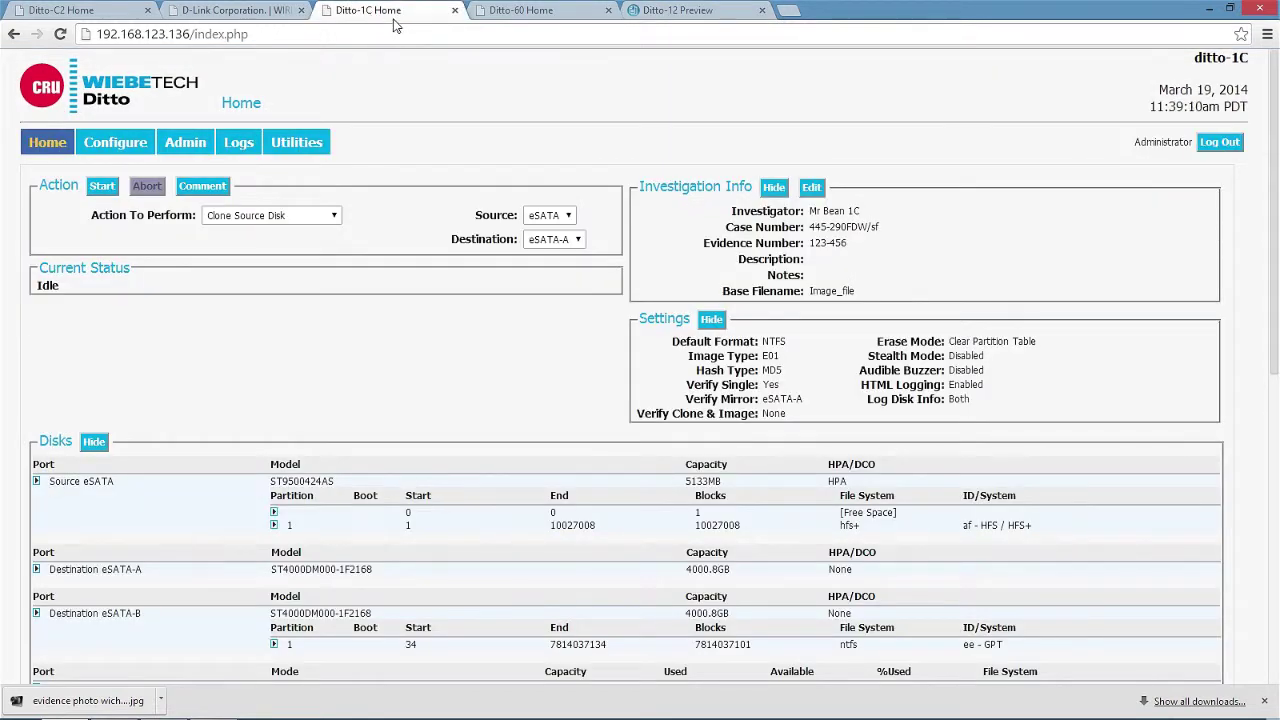
pyautogui.click(263, 11)
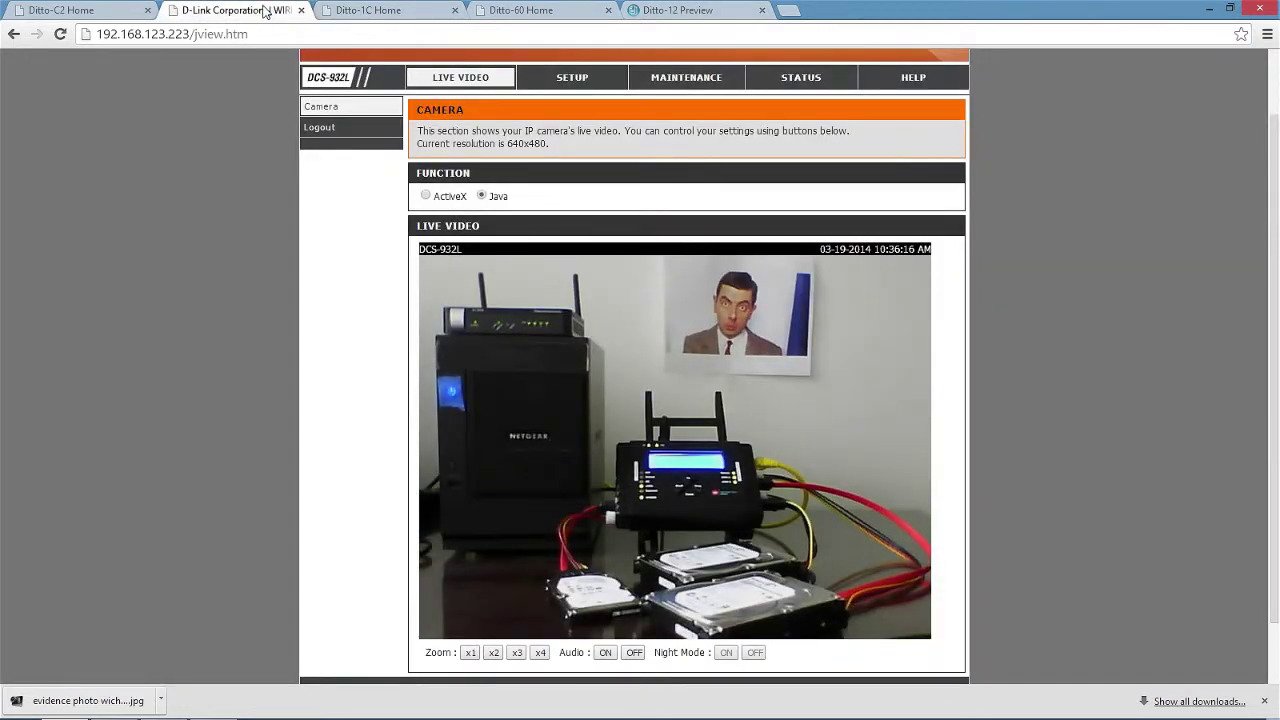
pyautogui.click(372, 11)
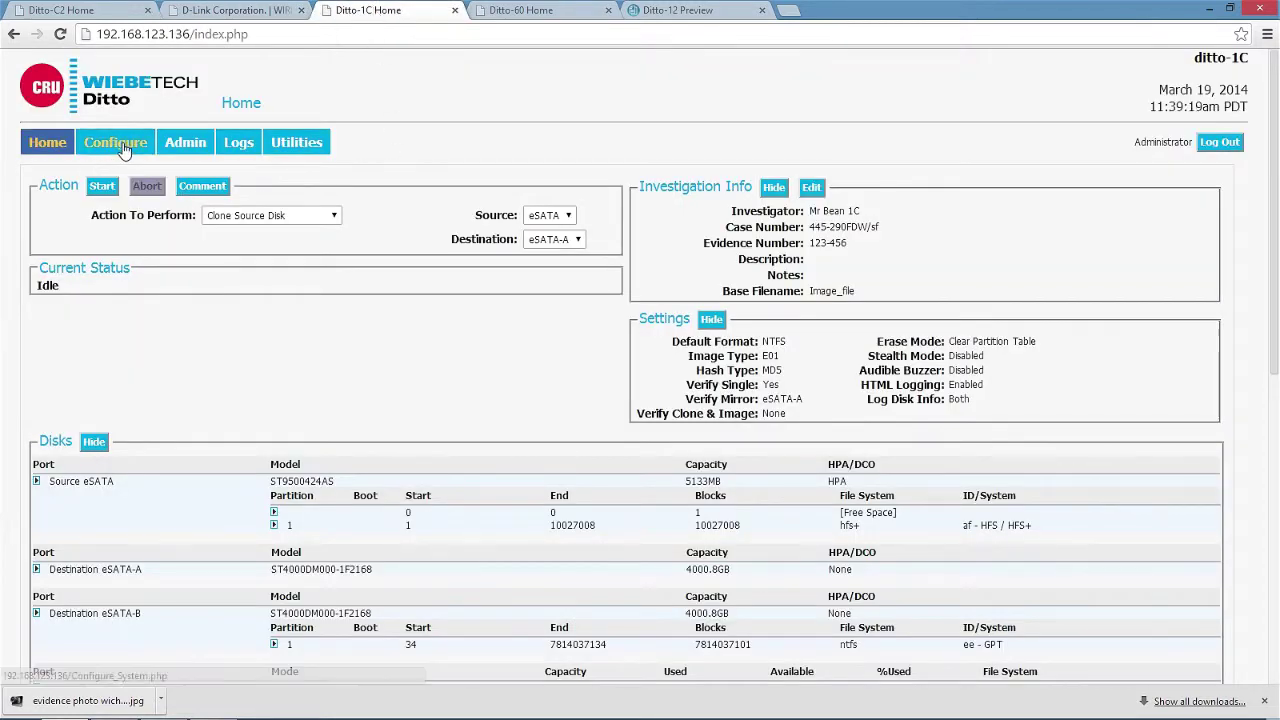
# - Enable Stealth Mode in ditto-1C's system configuration, commit it, and check the camera feed
pyautogui.click(112, 145)
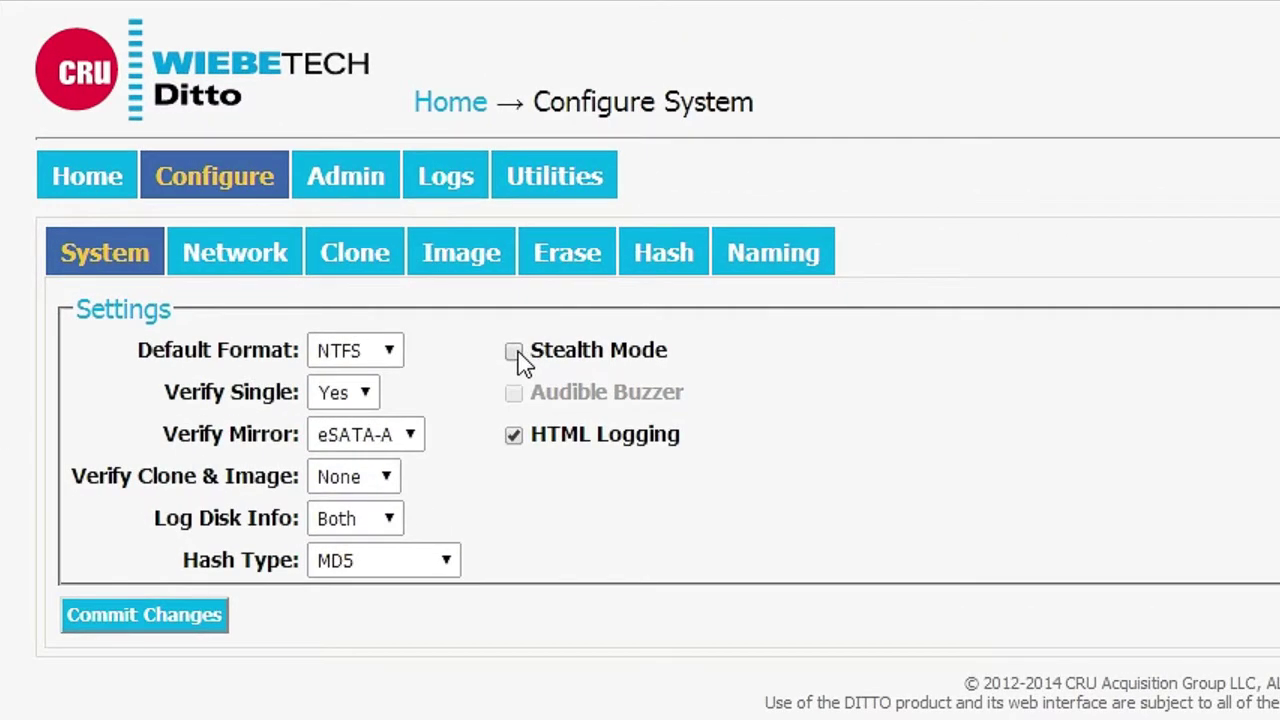
pyautogui.click(514, 352)
pyautogui.click(150, 616)
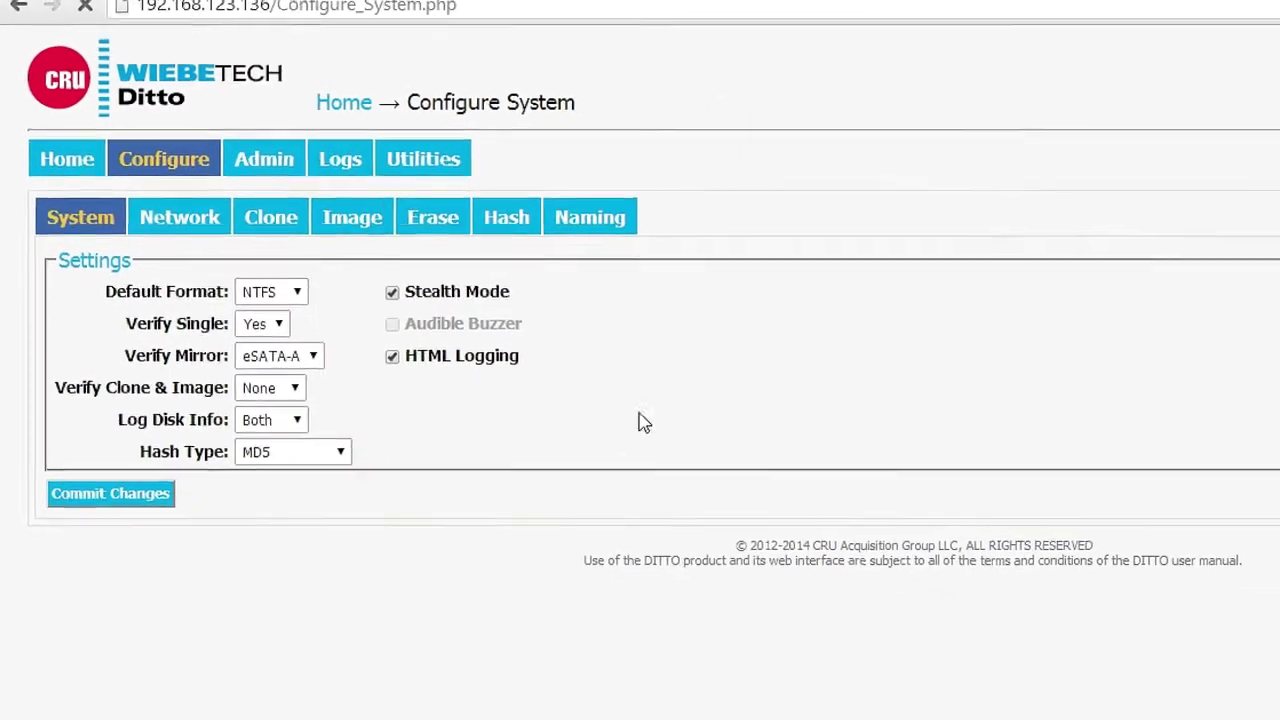
pyautogui.click(255, 3)
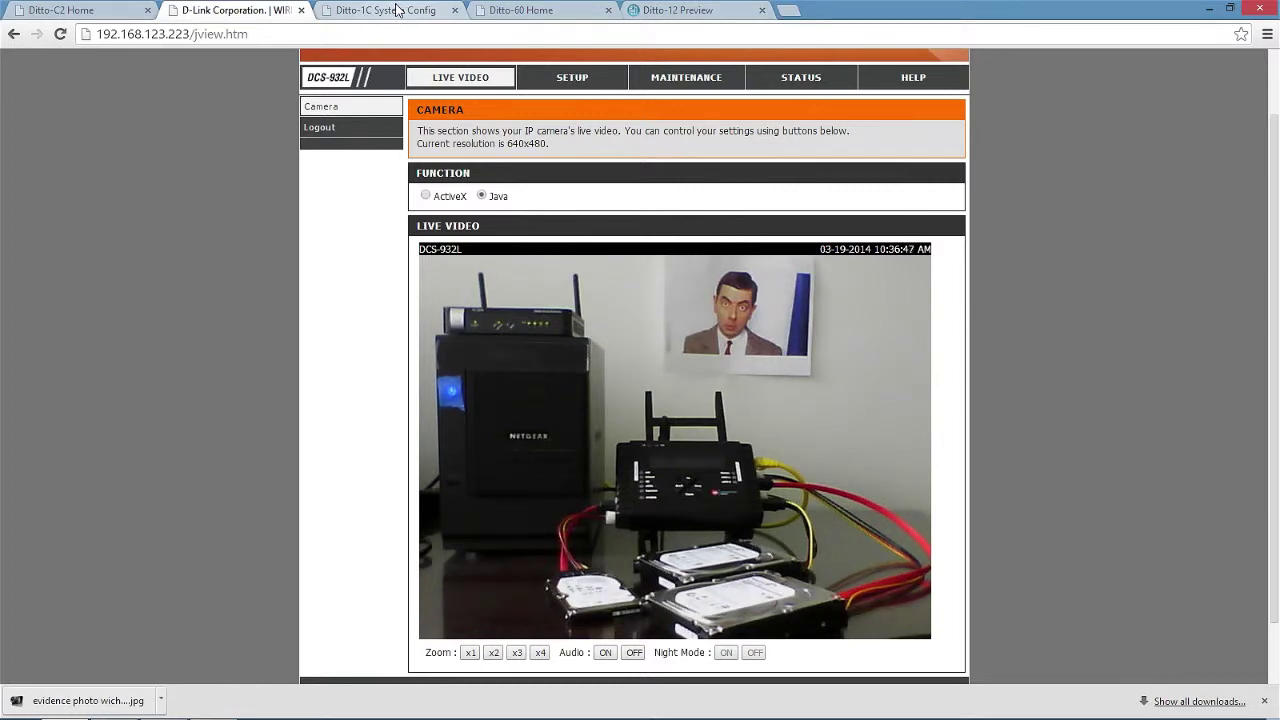
# - Turn off Stealth Mode in ditto-1C's system configuration and commit the change
pyautogui.click(397, 10)
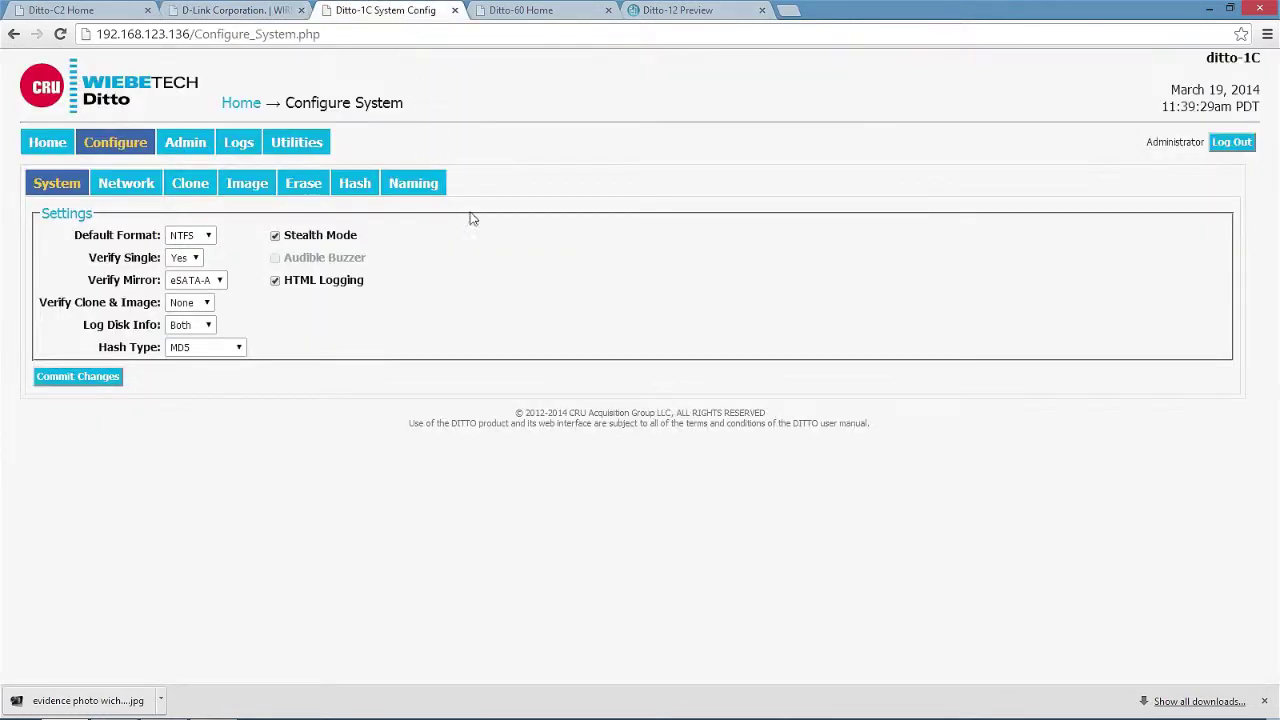
pyautogui.click(276, 236)
pyautogui.click(63, 379)
# - Check the camera's live video and the Ditto-C2 page, then return to the camera feed
pyautogui.click(249, 10)
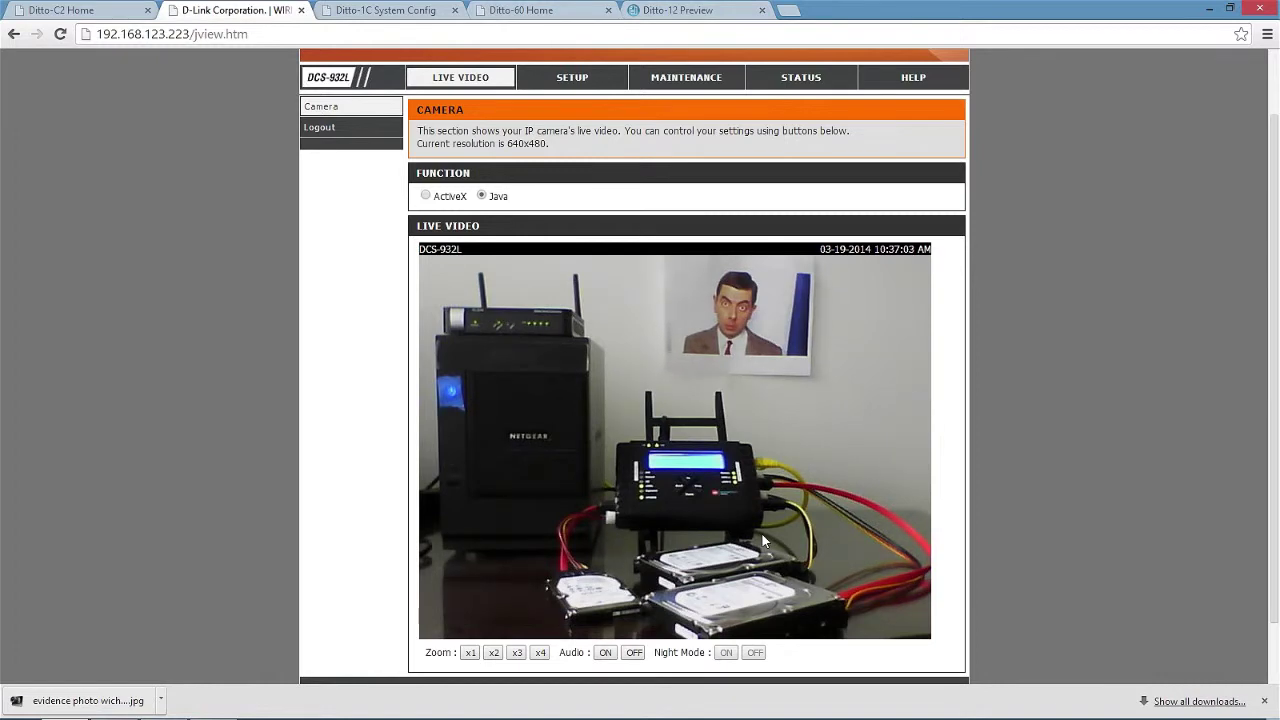
pyautogui.click(90, 10)
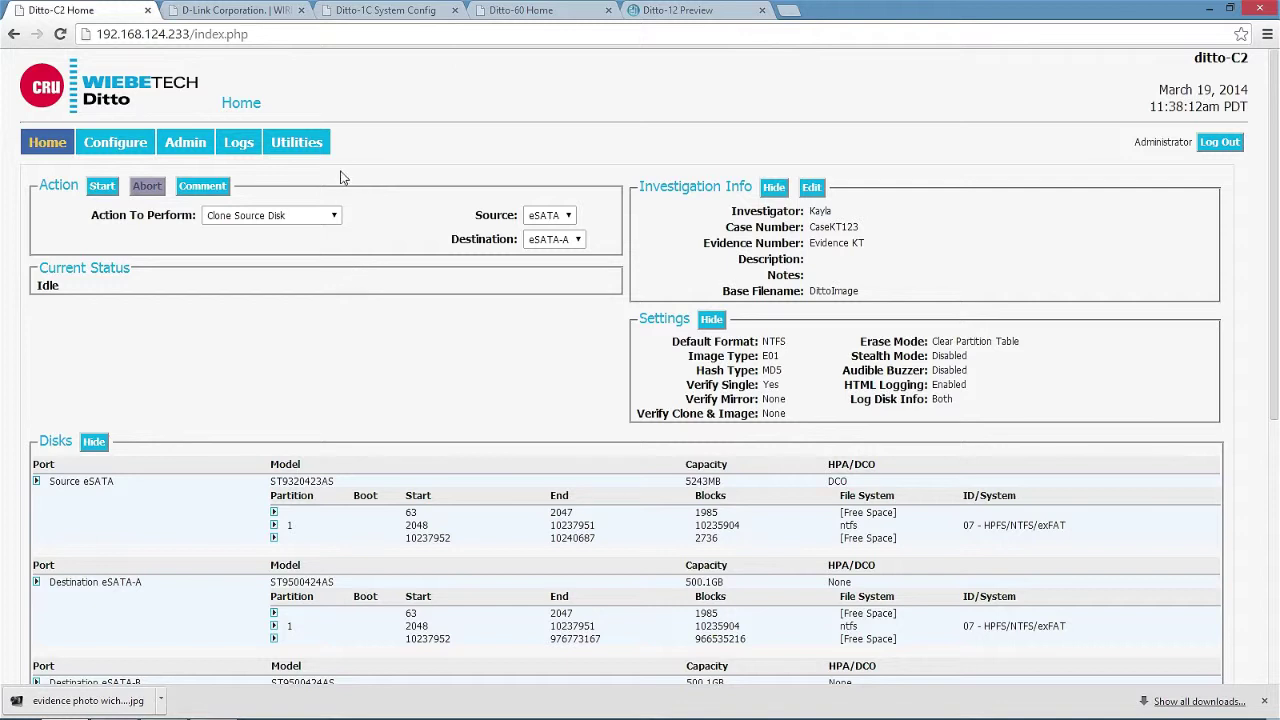
pyautogui.click(216, 9)
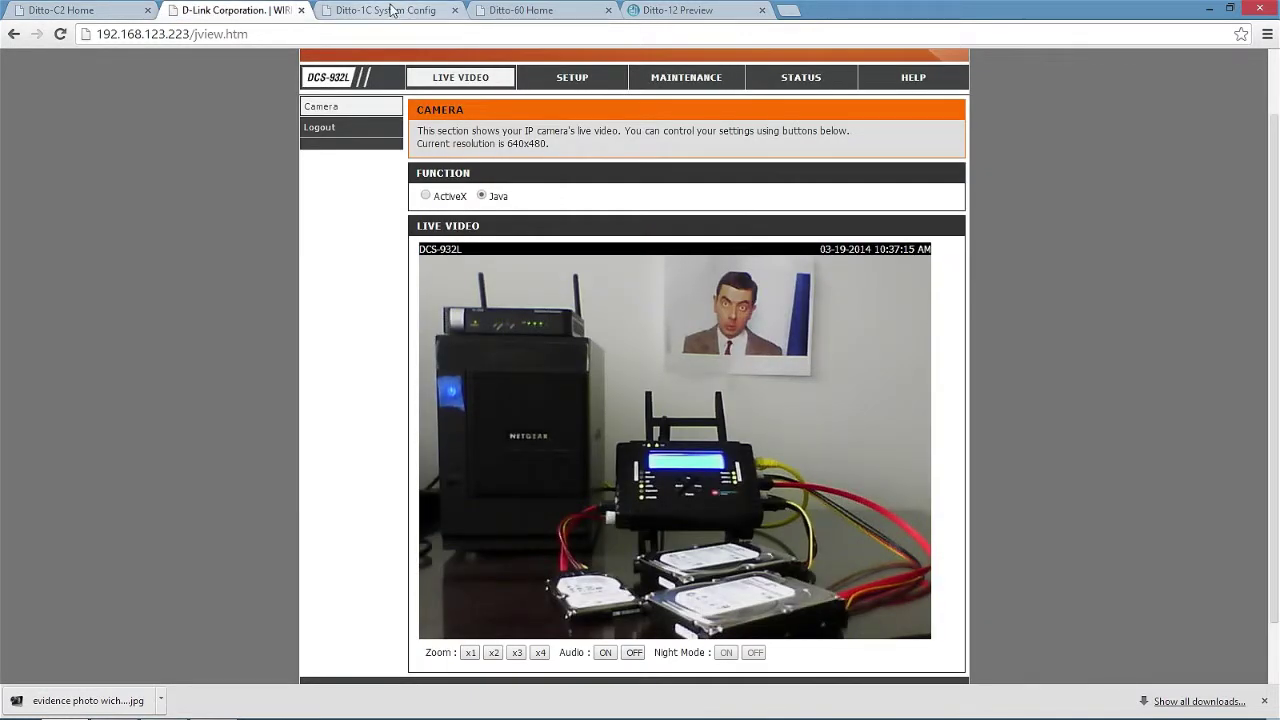
# - Review ditto-1C's home page showing Stealth Mode Disabled, then switch to ditto-60's home page
pyautogui.click(391, 10)
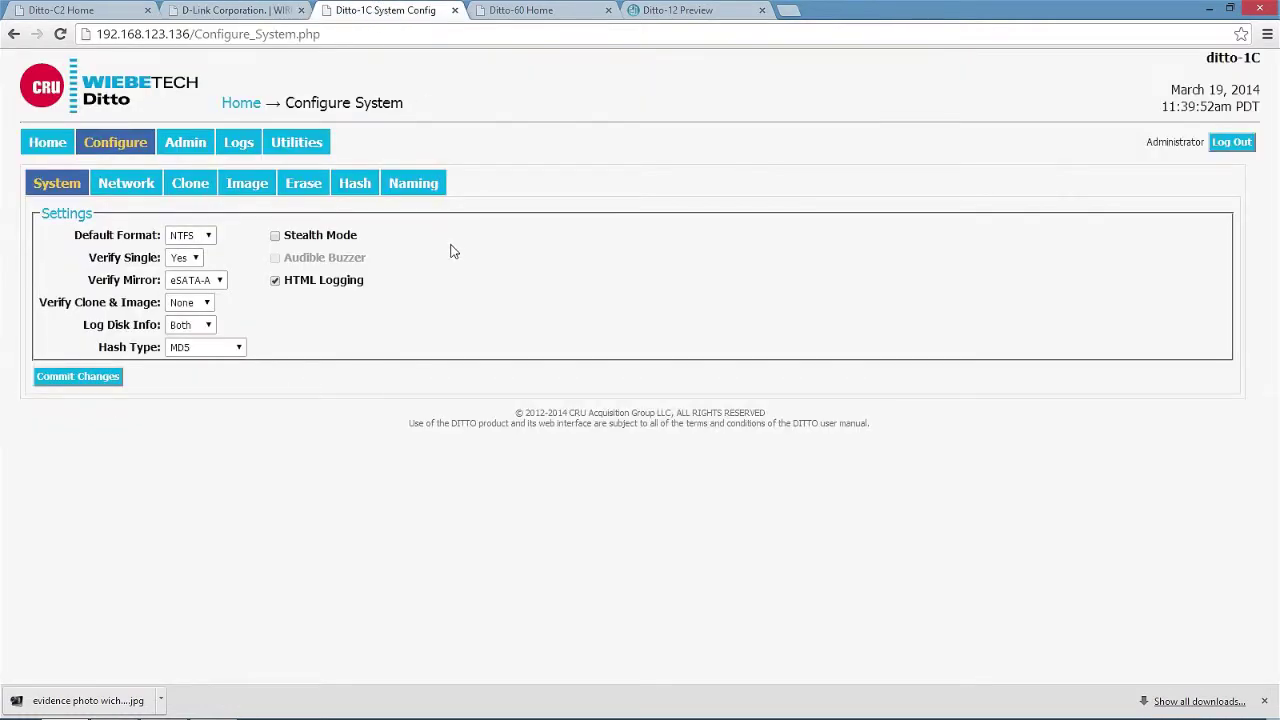
pyautogui.click(238, 106)
pyautogui.scroll(-3, 600, 305)
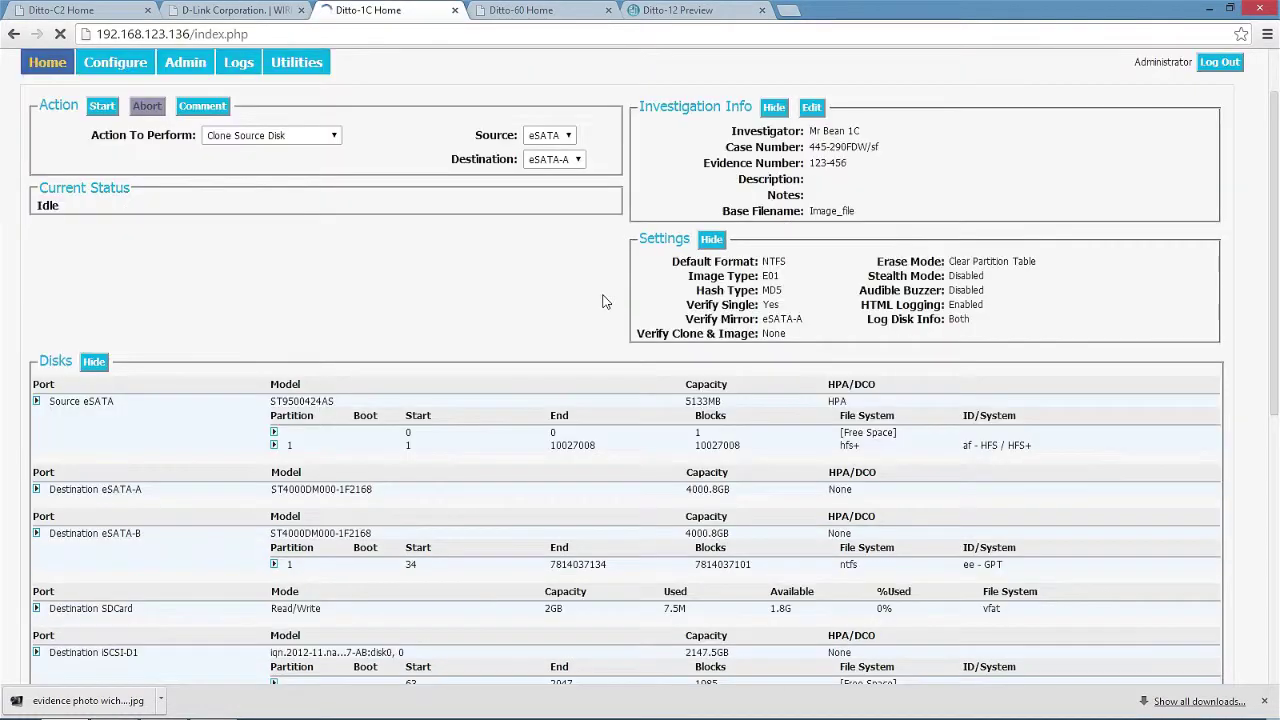
pyautogui.scroll(1, 595, 313)
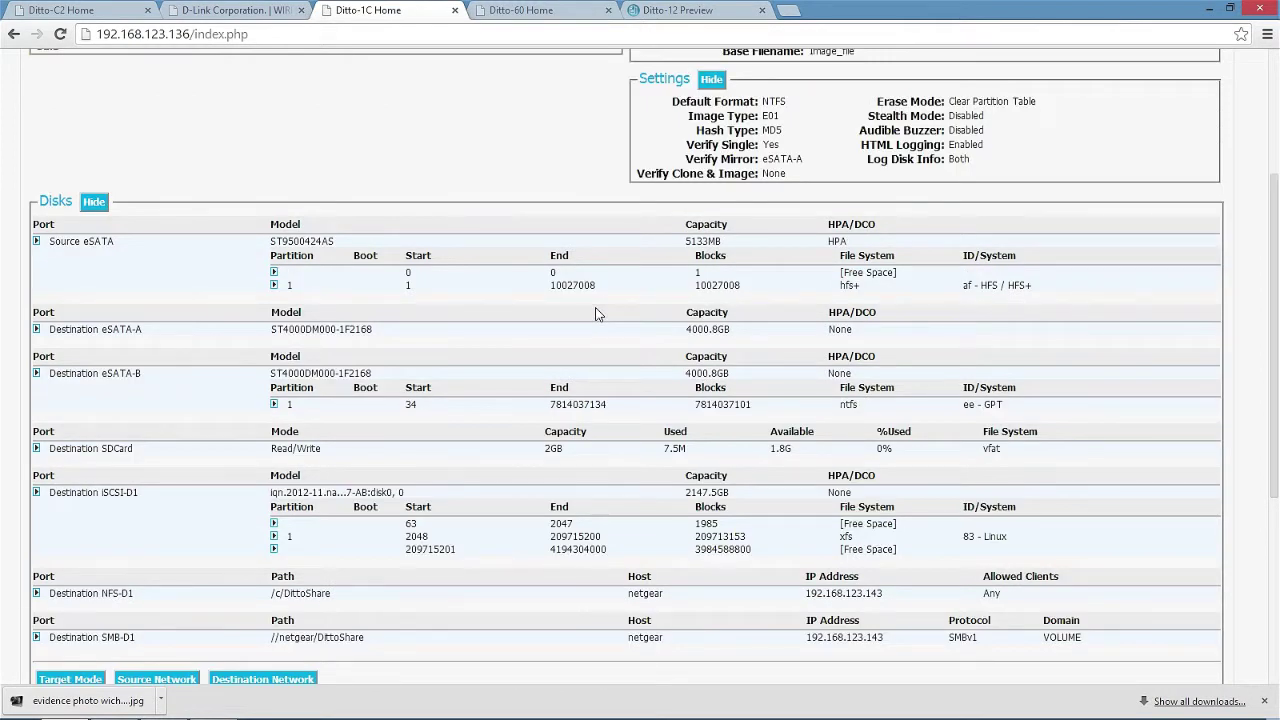
pyautogui.scroll(3, 595, 313)
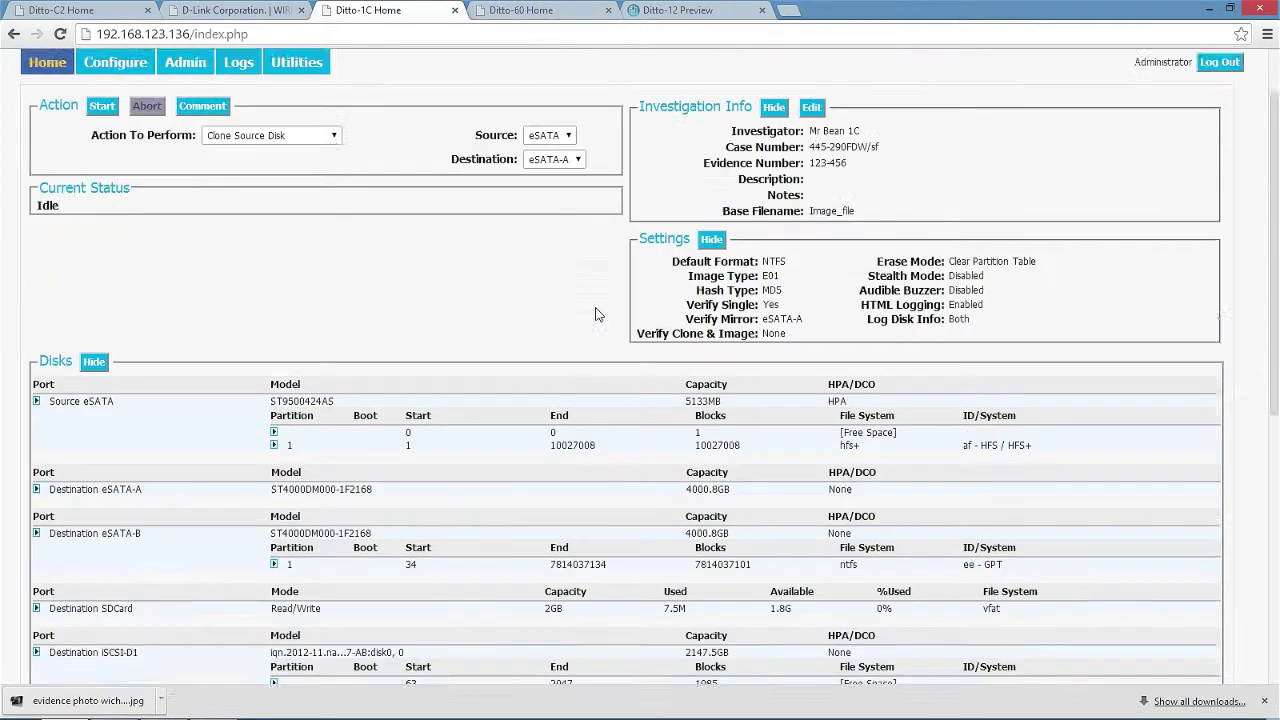
pyautogui.click(521, 9)
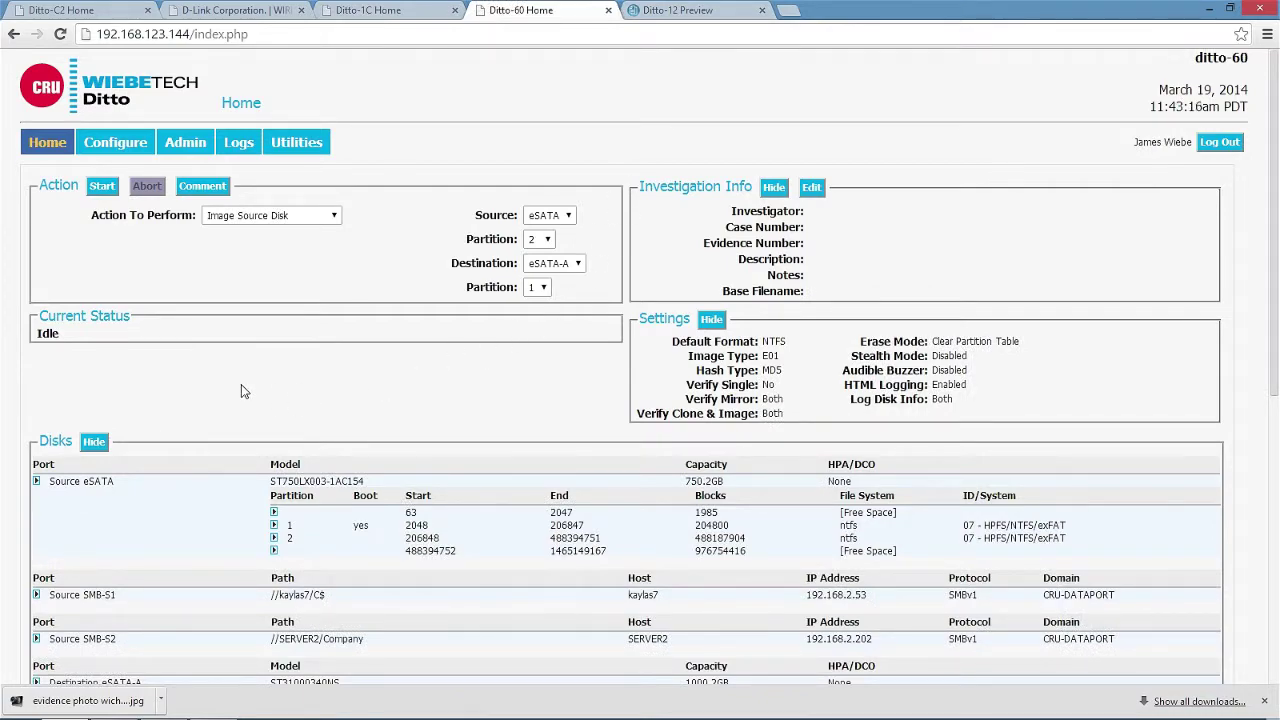
# - Take ditto-12 from its file preview back to its Home page and scroll to the System Log
pyautogui.scroll(-2, 241, 388)
pyautogui.scroll(-2, 241, 389)
pyautogui.scroll(5, 241, 389)
pyautogui.click(660, 10)
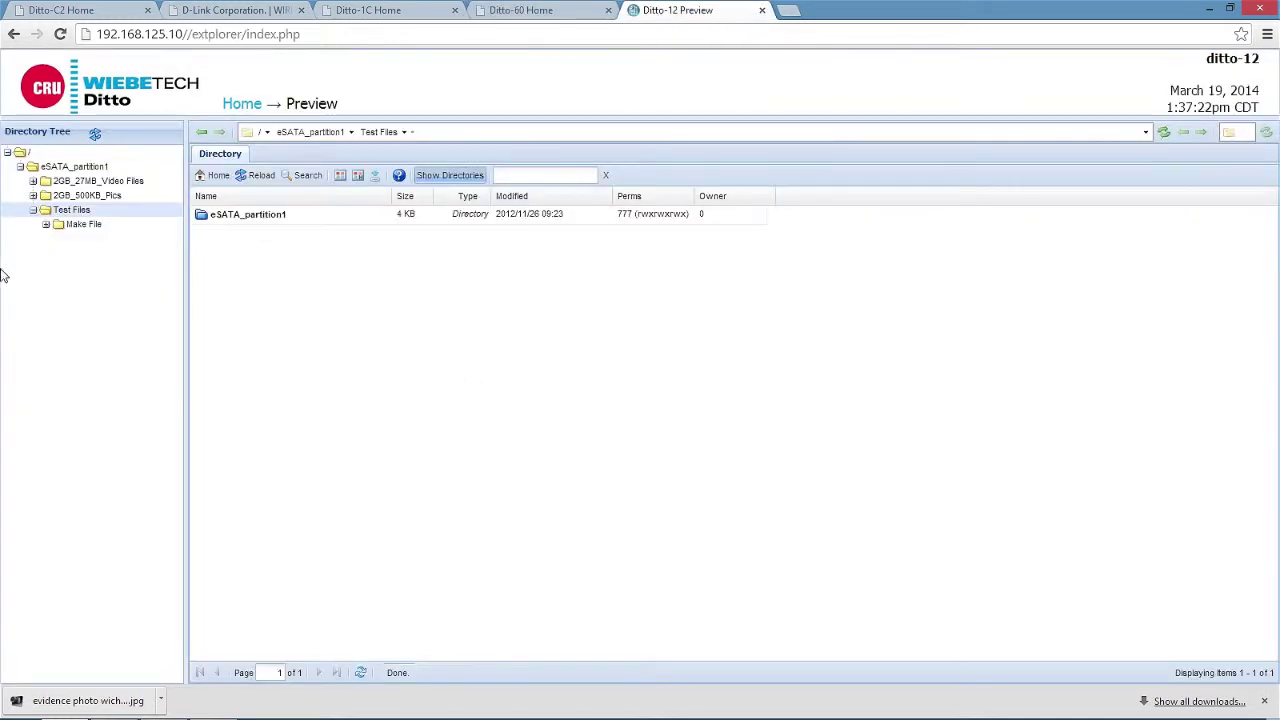
pyautogui.click(241, 104)
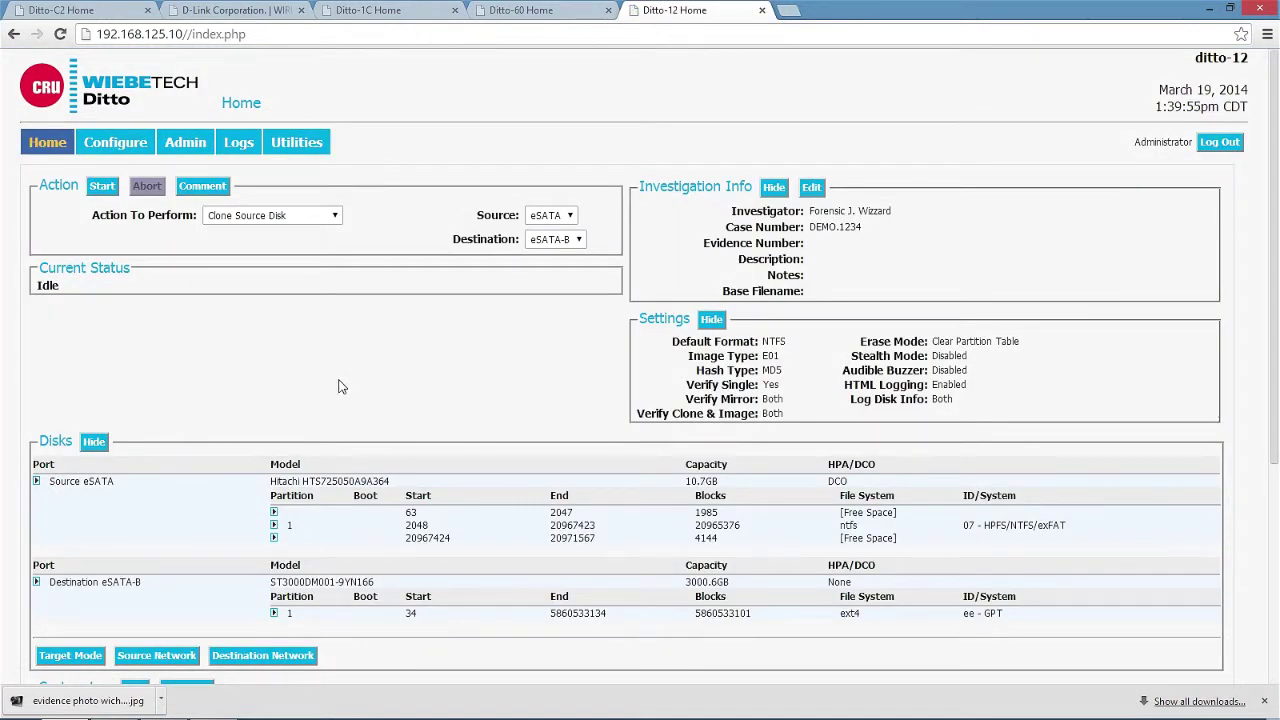
pyautogui.scroll(-3, 338, 387)
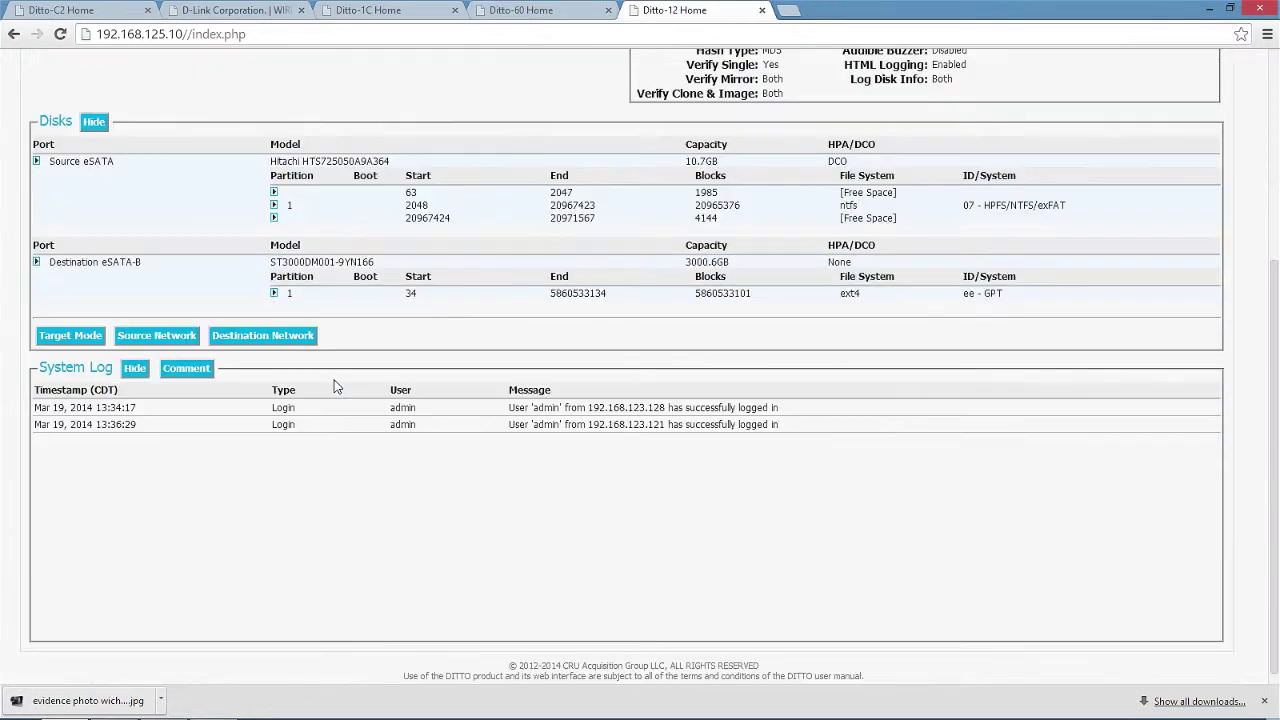
pyautogui.scroll(3, 336, 387)
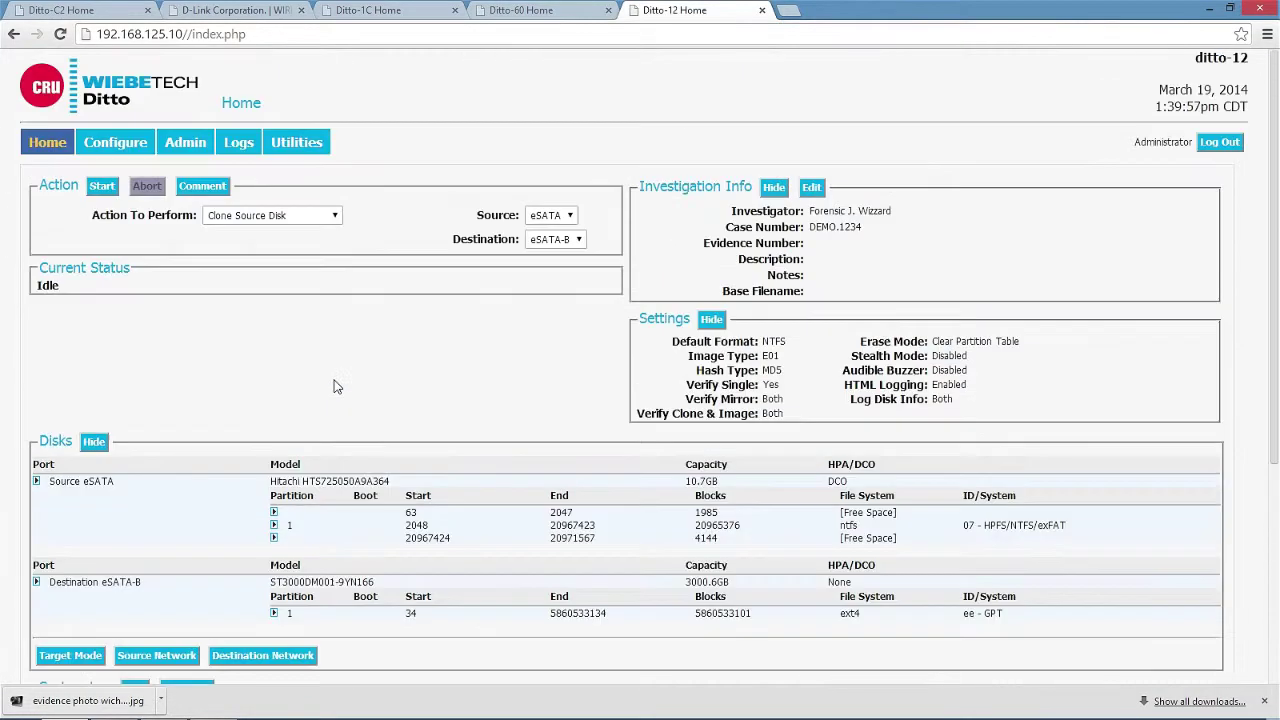